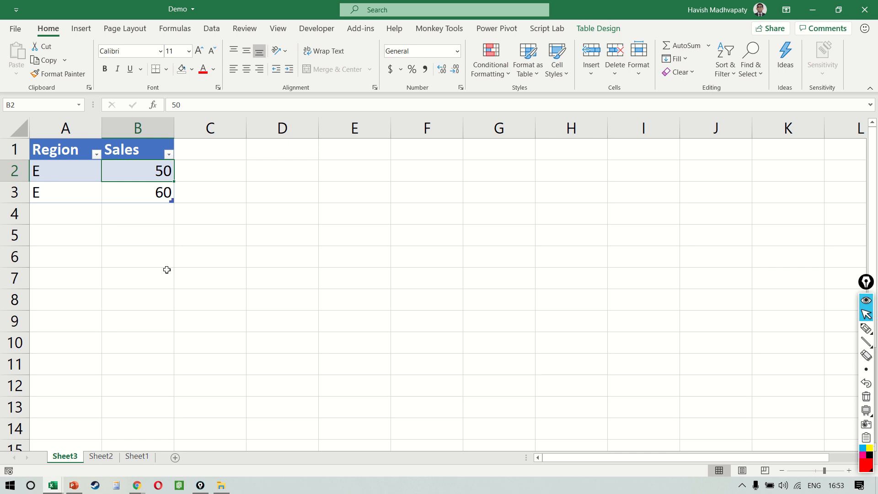
Switch to the Power Query documentation in Chrome and outline the M language reference link with a temporary red box
key(alt+Tab)
key(alt+Tab)
key(alt+Tab)
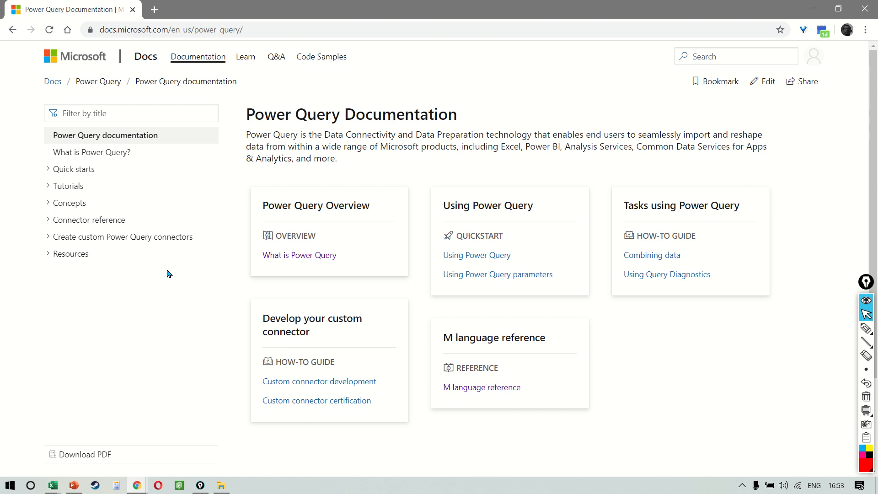
key(ctrl+shift+r)
drag(424, 374, 539, 411)
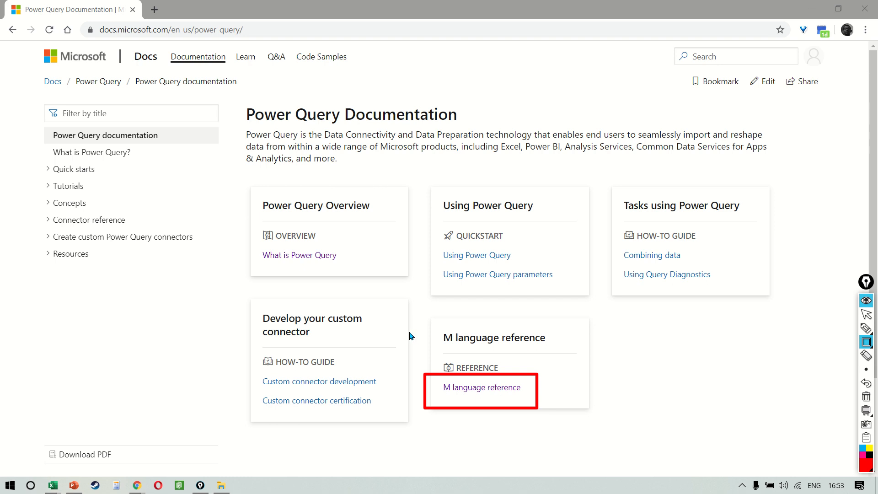
key(ctrl+shift+7)
key(ctrl+shift+2)
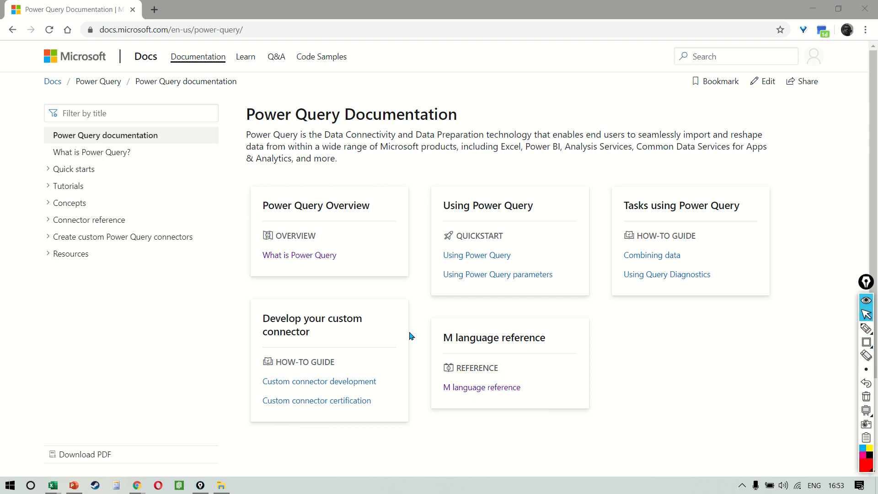
Open the "What is Power Query?" article and find the list of products that integrate Power Query
click(90, 155)
click(90, 155)
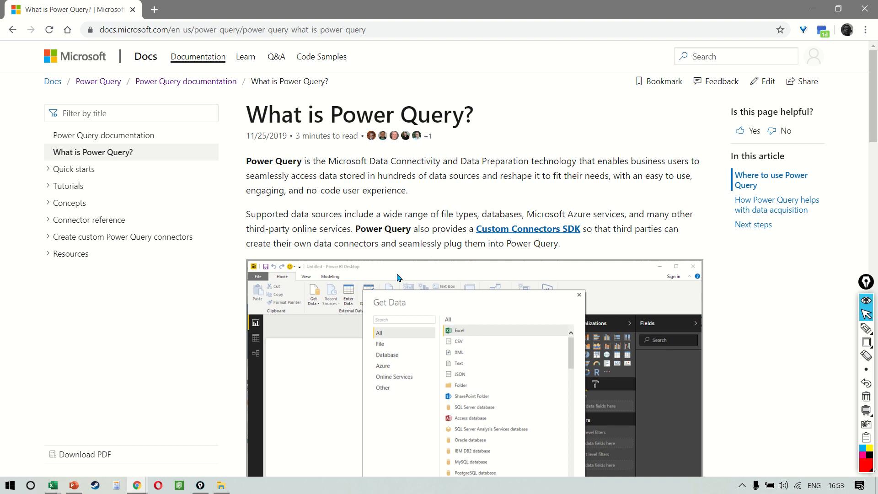
scroll(398, 277, down, 3)
scroll(398, 278, down, 17)
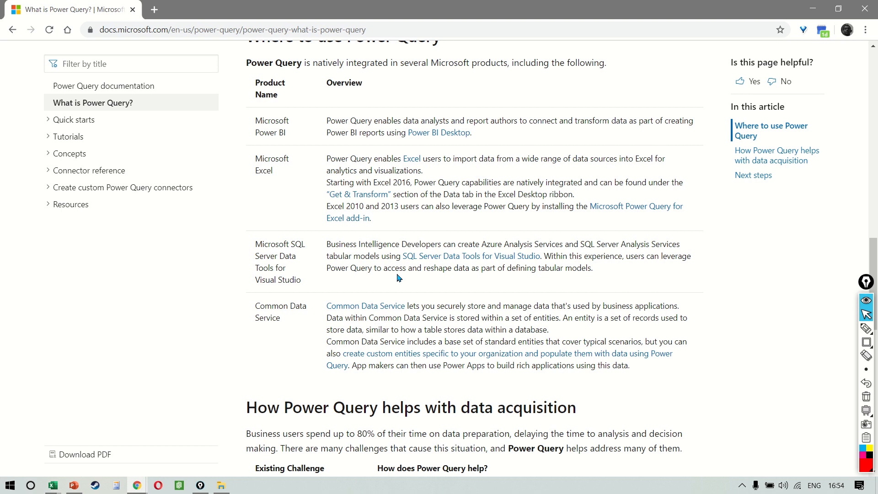
Box the Excel 2010 and 2013, add-in link and "Starting with Excel 2016" passages in red, and clear the markings
key(ctrl+shift+9)
drag(322, 200, 408, 221)
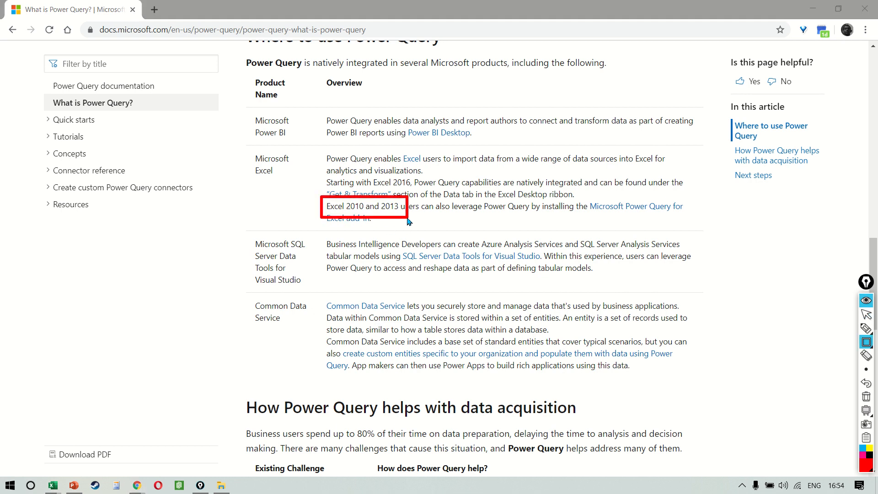
drag(583, 198, 688, 221)
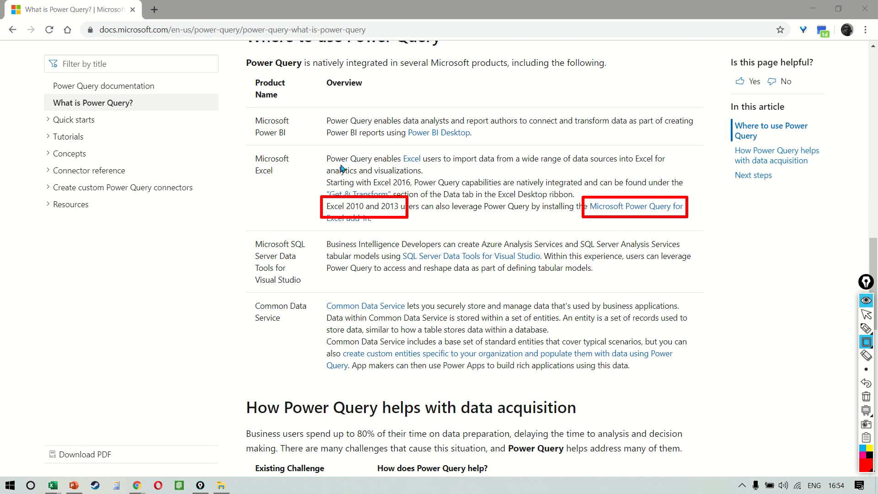
mouse_move(322, 178)
mouse_down()
mouse_move(427, 192)
mouse_move(417, 192)
mouse_up()
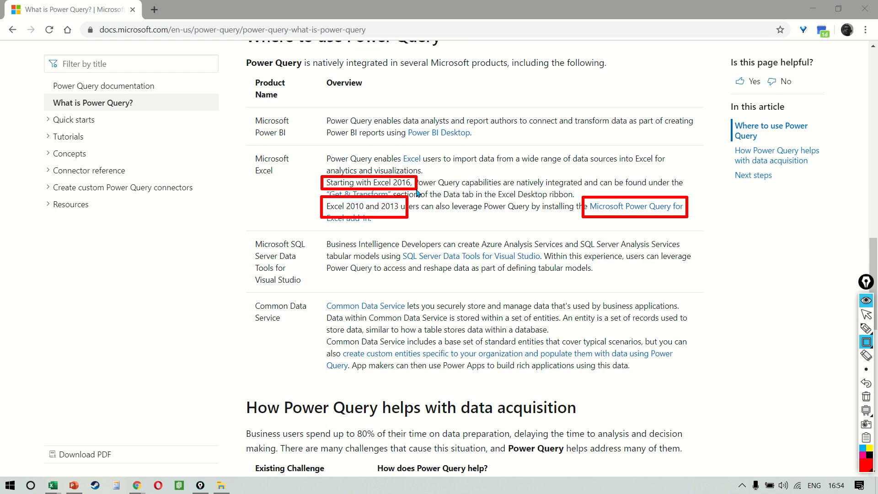
key(ctrl+shift+7)
key(ctrl+shift+2)
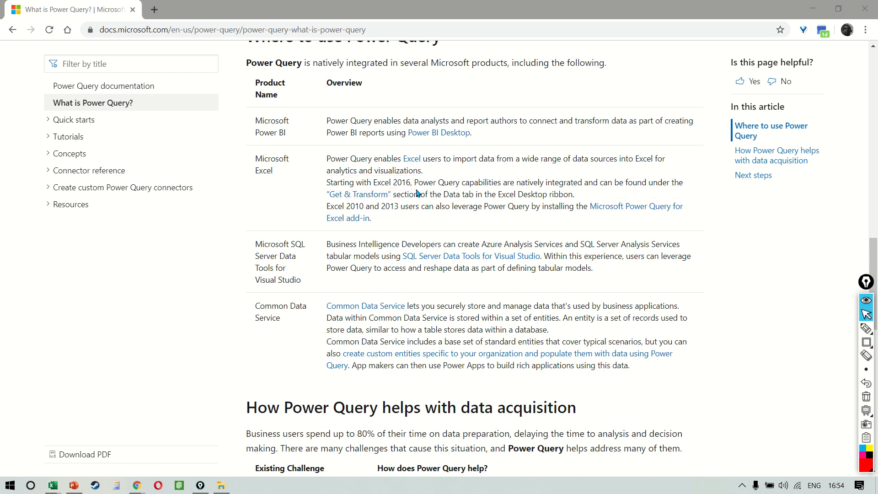
Switch to Excel and temporarily outline where the Get & Transform Data commands are found in red
key(alt+Tab)
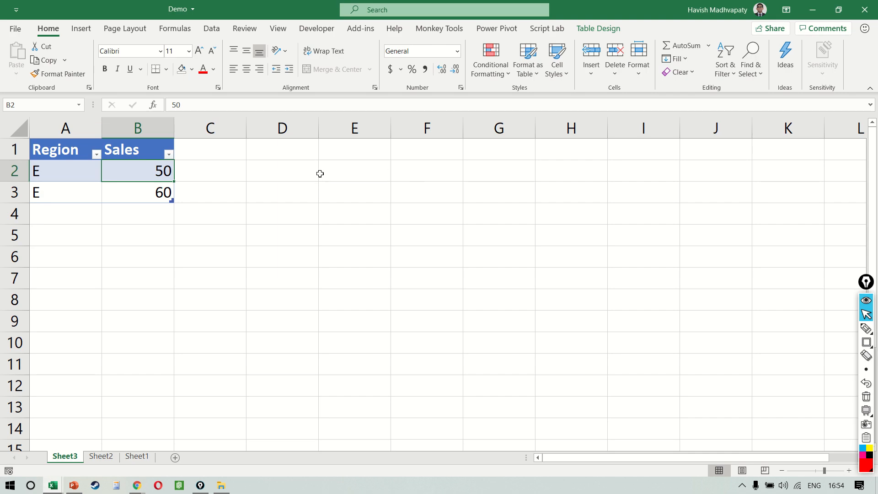
key(ctrl+shift+4)
drag(192, 18, 232, 38)
key(ctrl+shift+1)
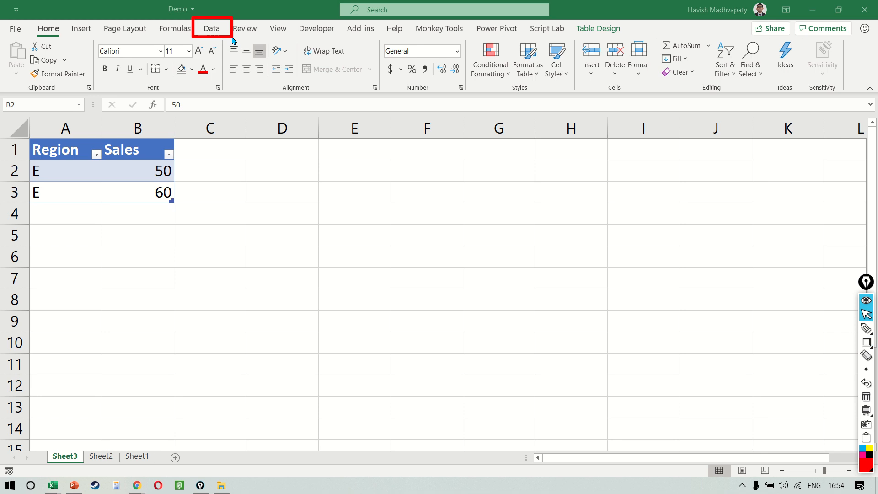
click(209, 30)
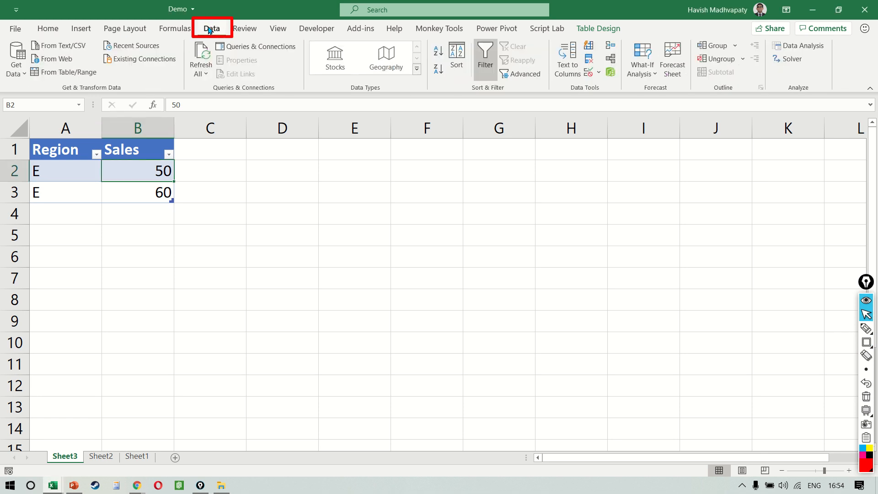
key(ctrl+shift+4)
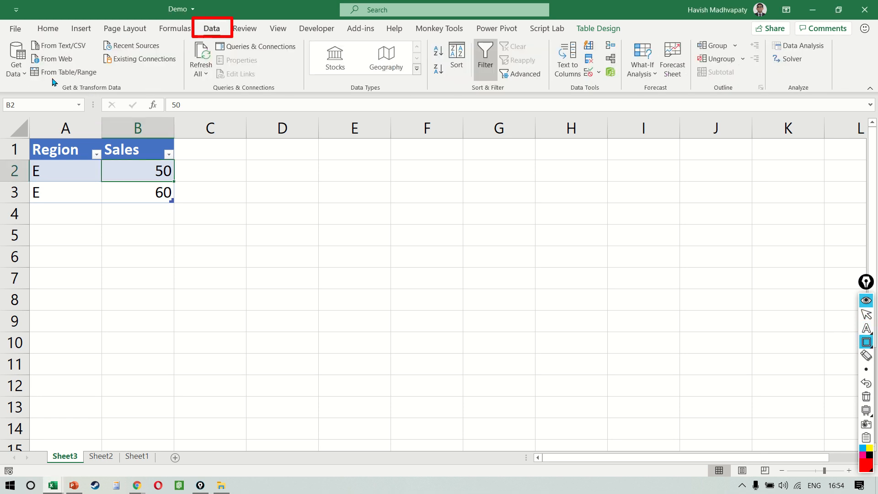
drag(52, 77, 136, 102)
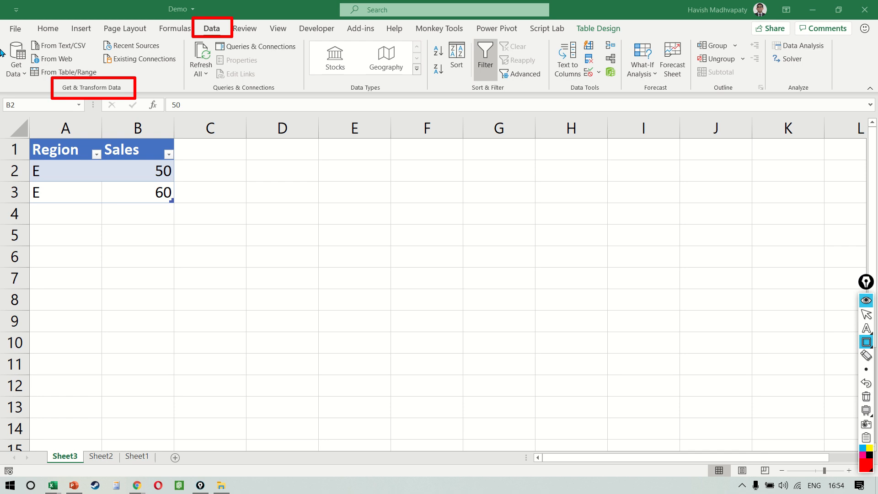
mouse_move(2, 36)
mouse_down()
mouse_move(158, 80)
mouse_move(196, 107)
mouse_up()
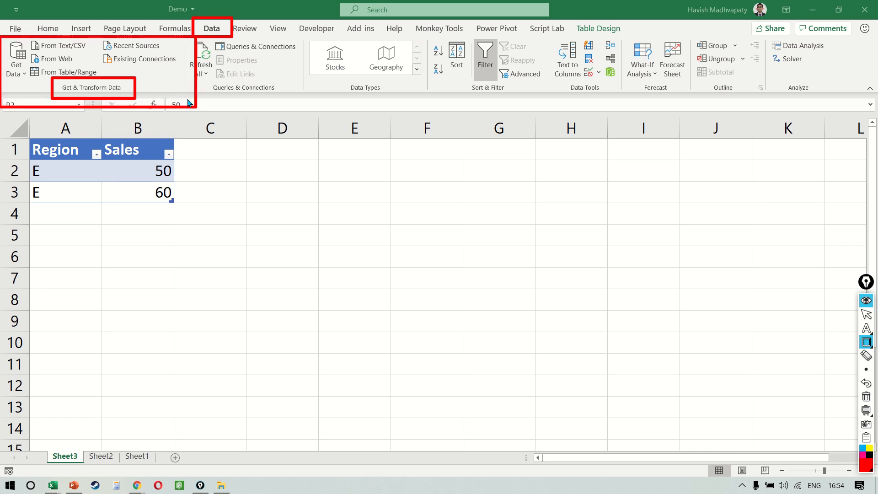
key(ctrl+shift+7)
key(ctrl+shift+2)
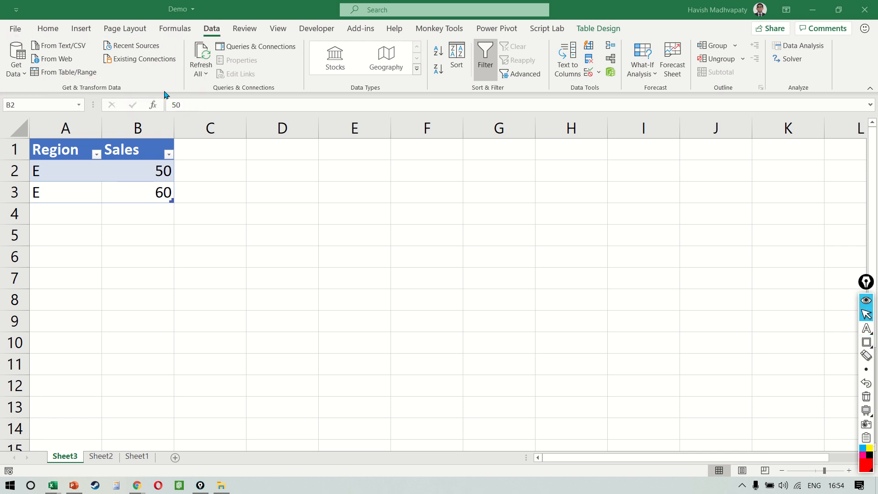
Look through the available Get Data sources, including database, other sources and the Power Query Editor option
click(18, 73)
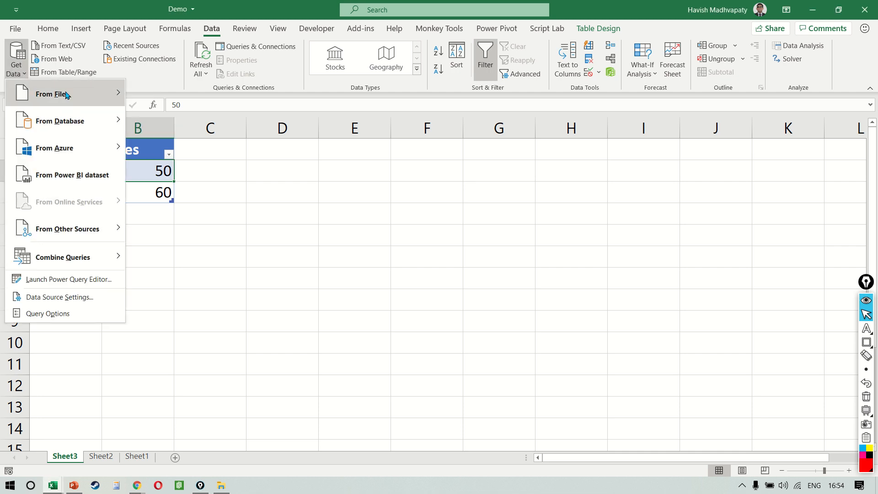
mouse_move(67, 94)
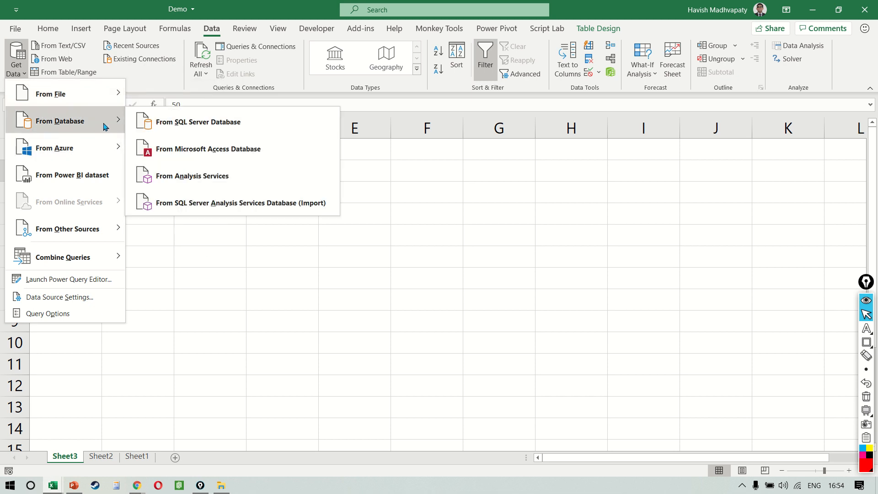
mouse_move(102, 153)
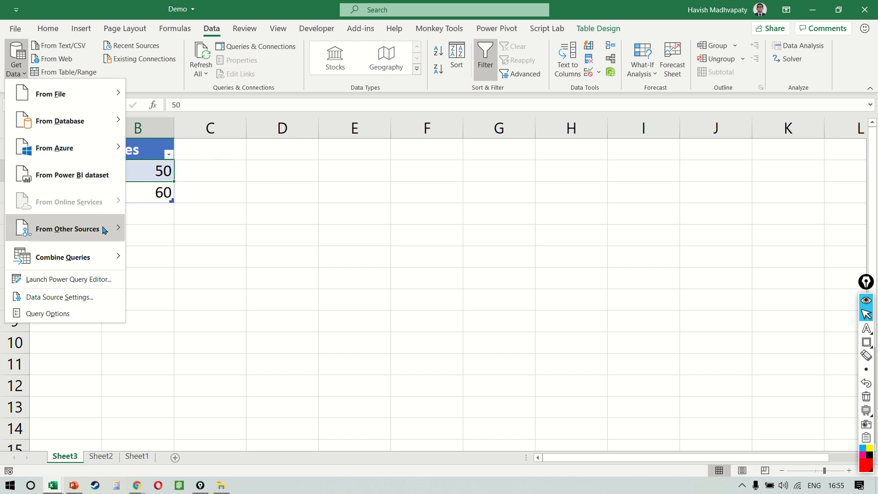
mouse_move(103, 234)
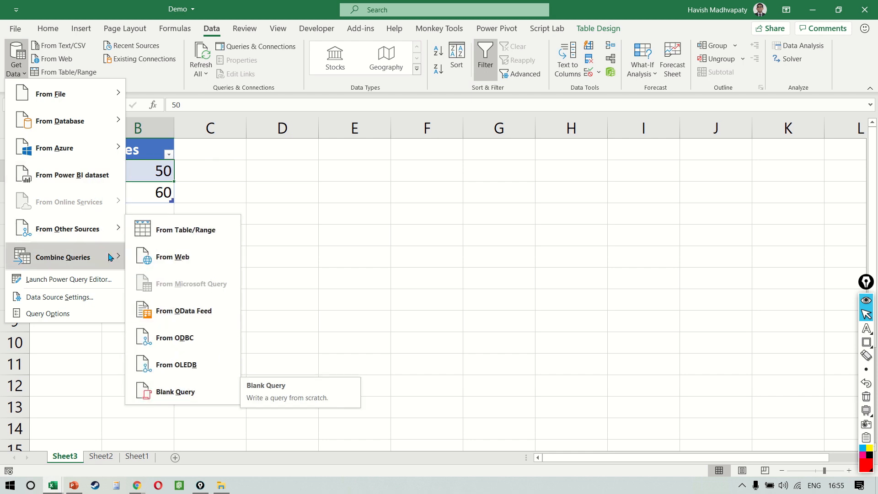
mouse_move(110, 258)
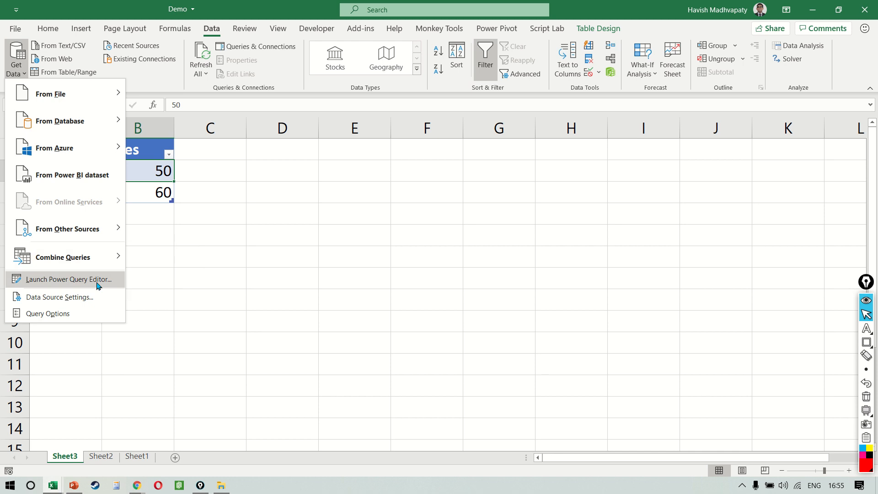
click(213, 194)
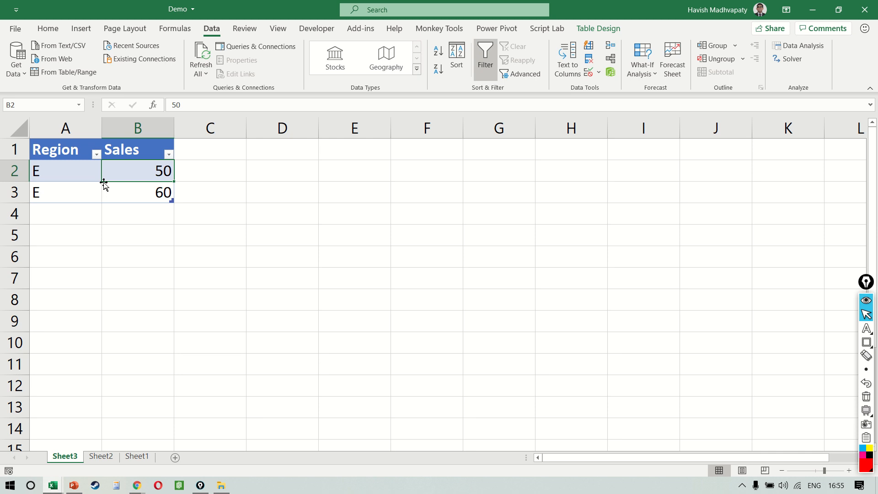
Review the Region and Sales tables on Sheet2 and Sheet1, and return to Sheet3
key(ctrl+Page_Down)
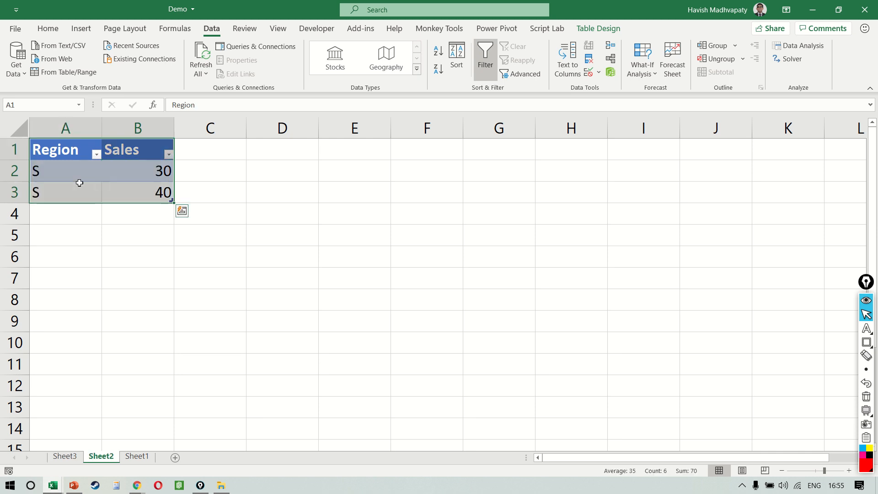
key(ctrl+Page_Down)
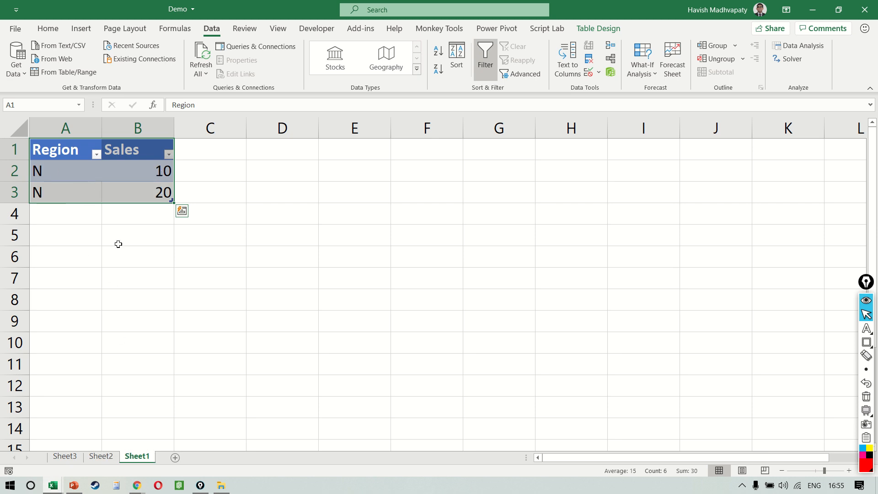
key(ctrl+Page_Up)
key(ctrl+Page_Up)
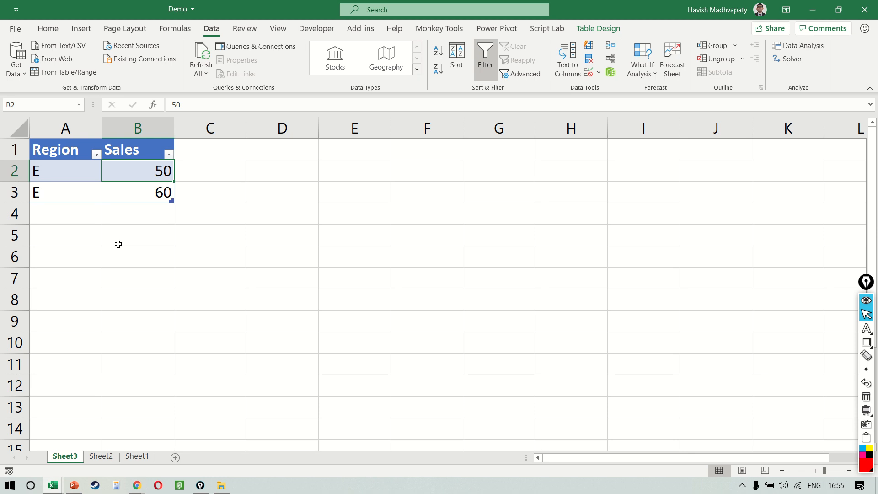
List TABLE1, TABLE2 and TABLE3 in cells E2 to E4 and mark the list with a temporary red line
click(358, 171)
text(TABLE1)
key(Return)
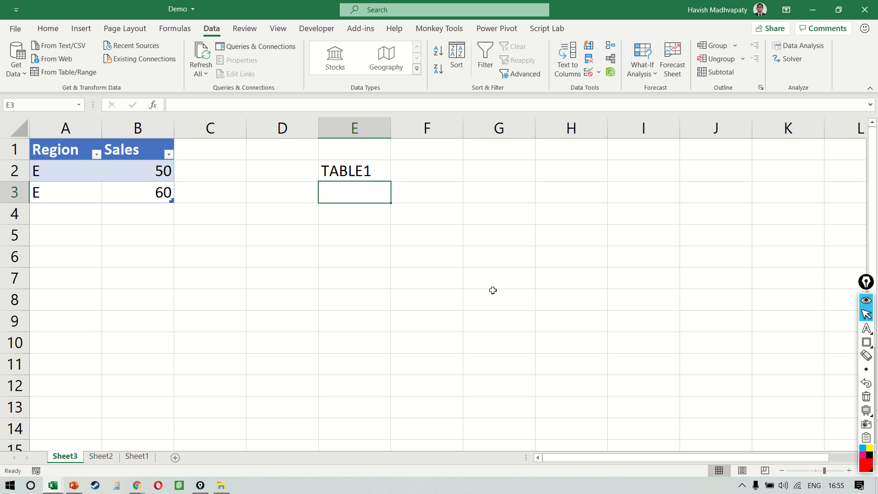
text(TABLE2)
key(Return)
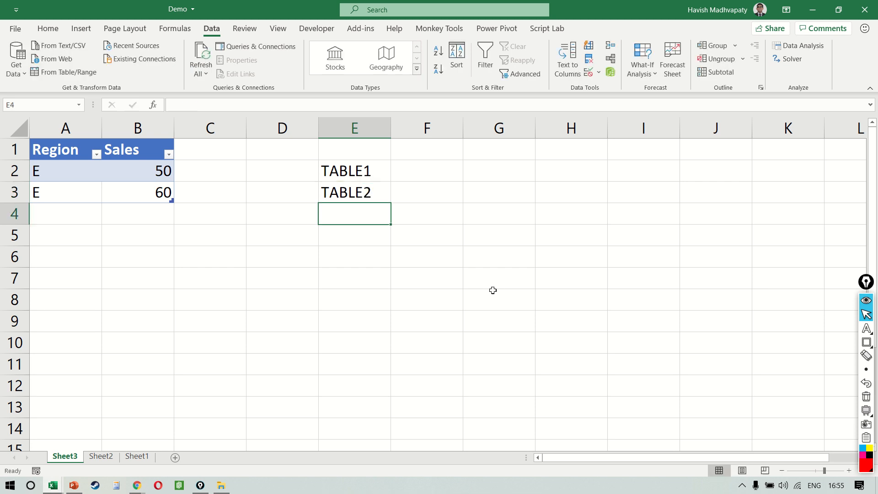
text(TABLE3)
key(Return)
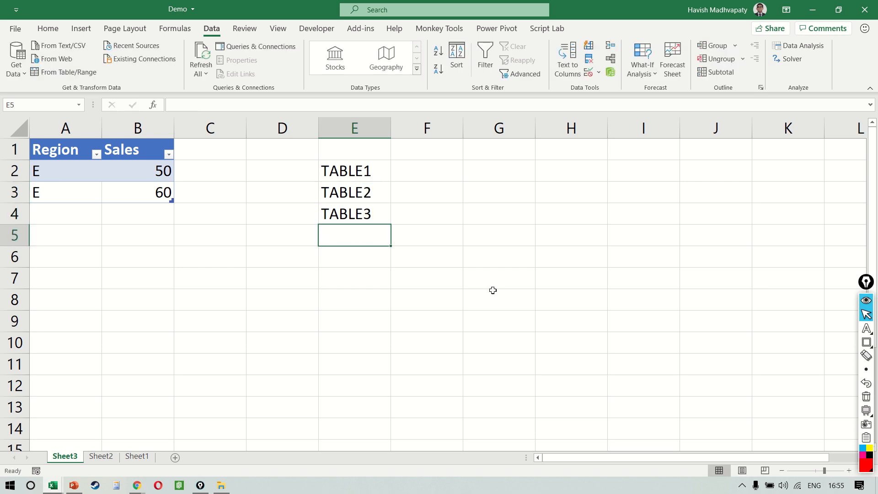
drag(299, 162, 303, 221)
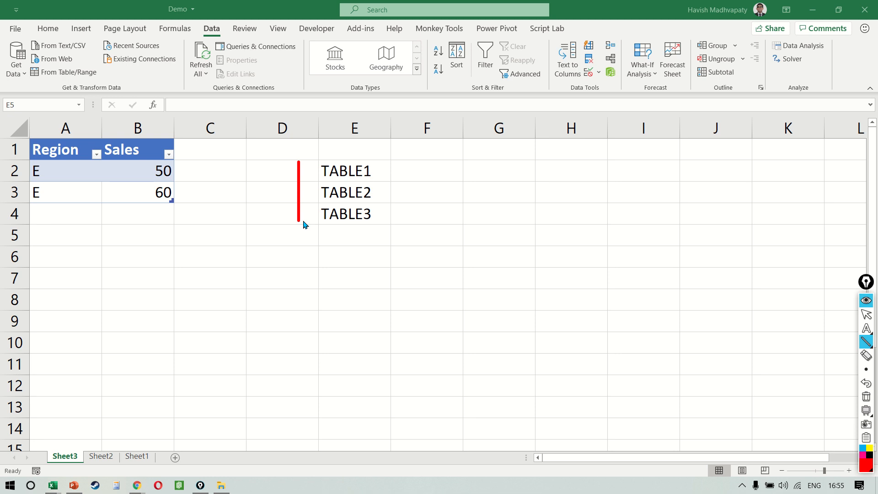
key(ctrl+alt+m)
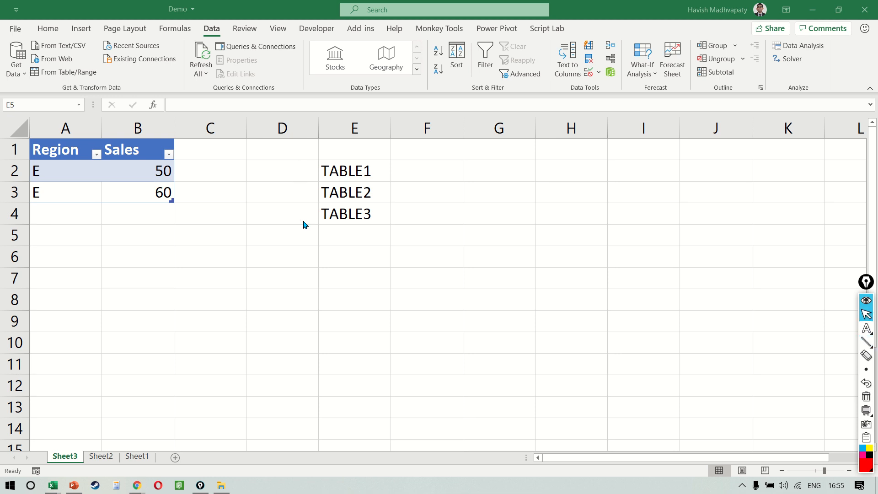
Delete the list of table names from cells E2 to E4
click(336, 198)
key(ctrl+a)
key(Delete)
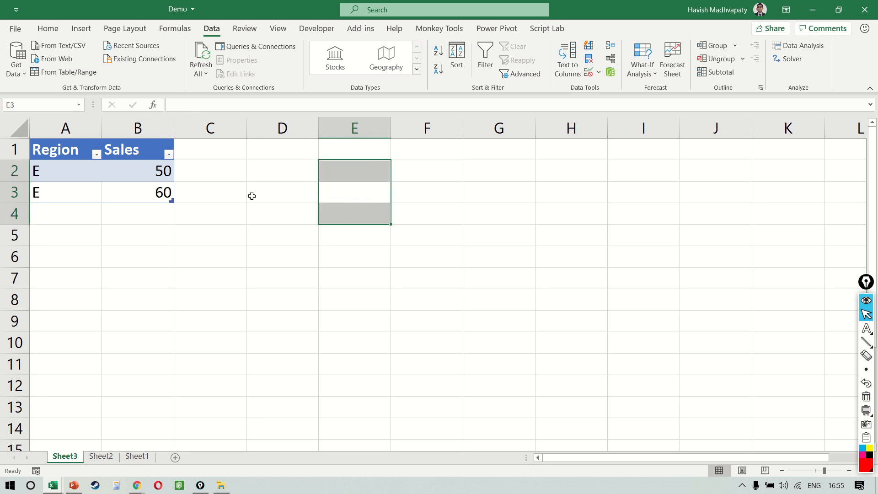
Glance at the Sheet2 table, and show the table properties of the Region and Sales table on Sheet3
click(76, 178)
key(ctrl+Page_Down)
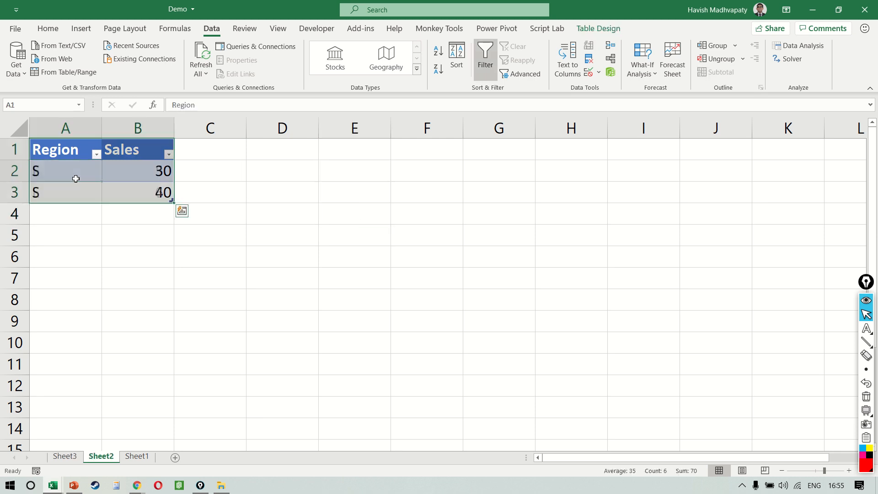
key(ctrl+Page_Up)
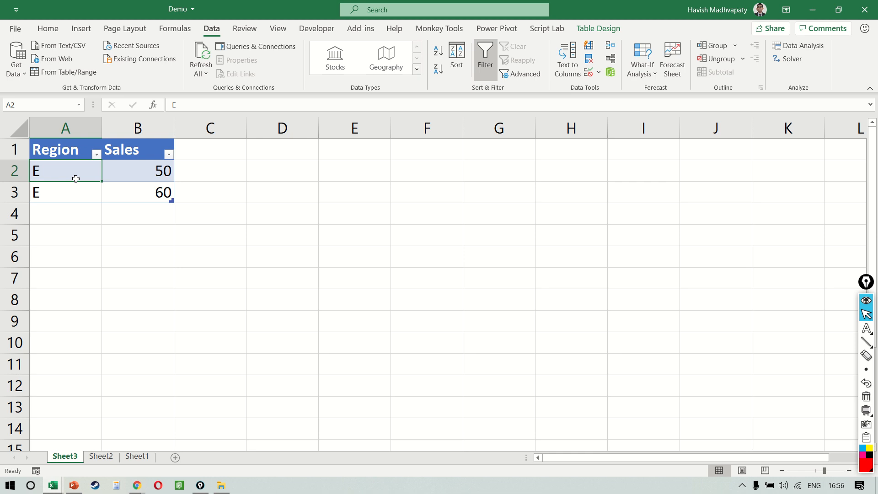
click(129, 176)
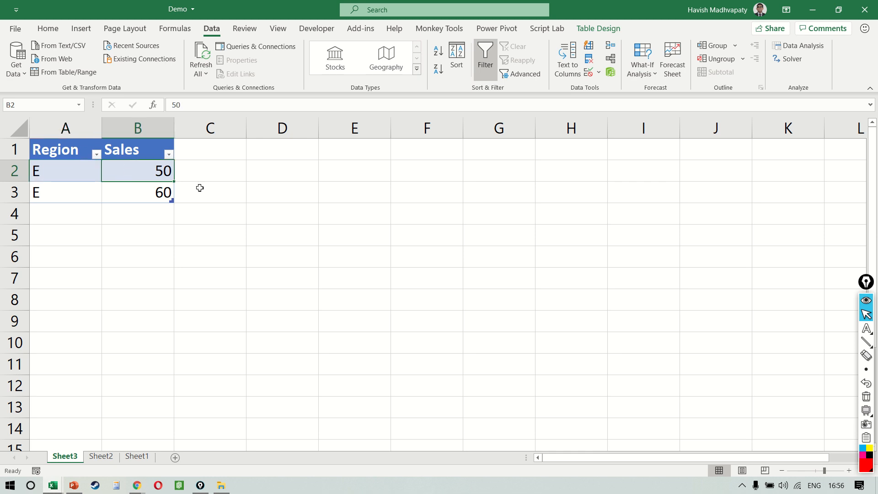
click(598, 29)
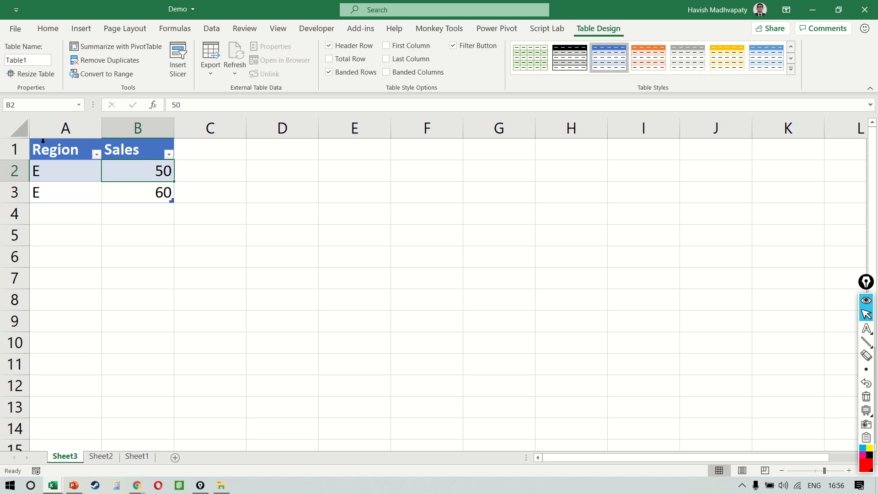
Compare the table names on Sheet3, Sheet2 and Sheet1, and return to Sheet3
click(39, 60)
click(105, 459)
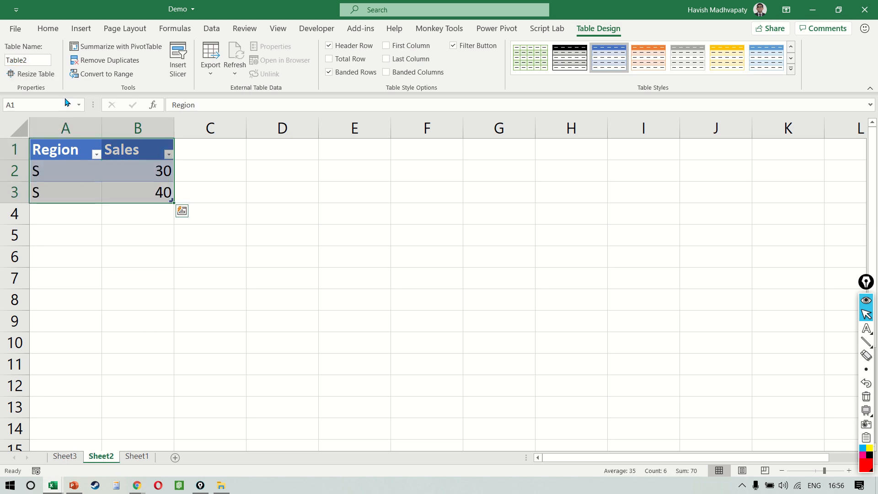
click(137, 456)
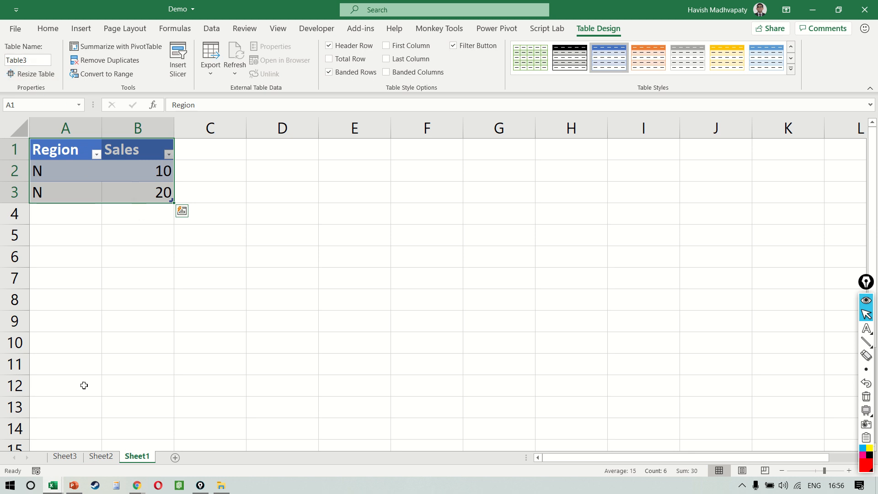
click(64, 456)
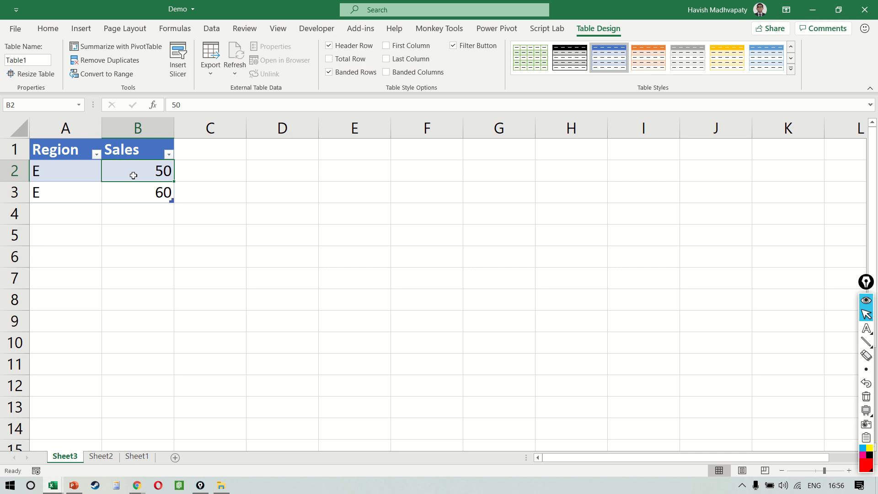
Try to append tables through Combine Queries, temporarily underline "no queries" in red, and cancel the Append dialog
click(211, 28)
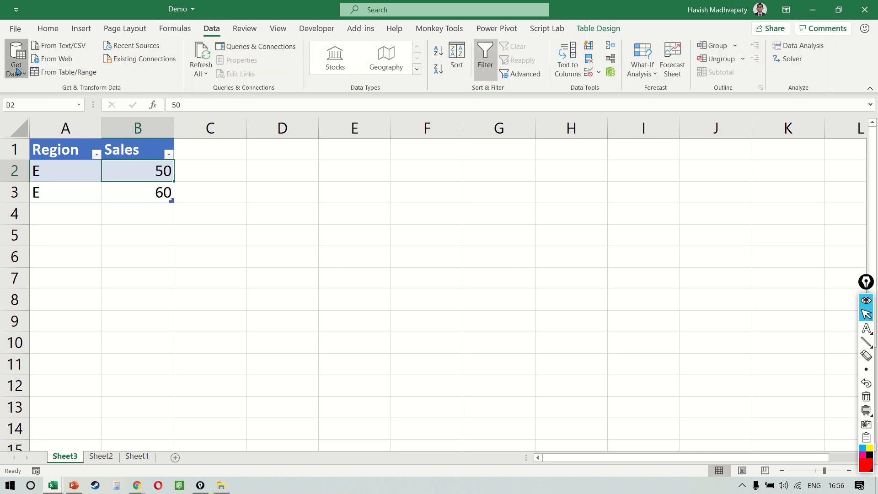
click(17, 69)
mouse_move(58, 252)
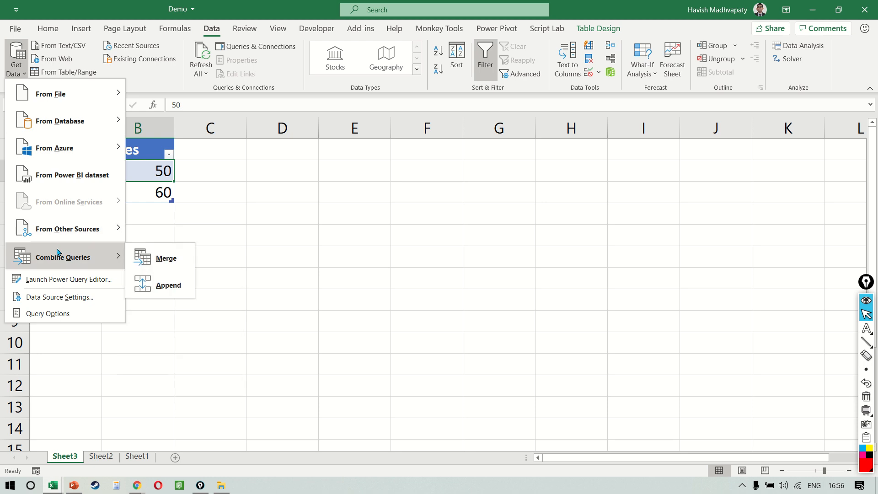
click(174, 293)
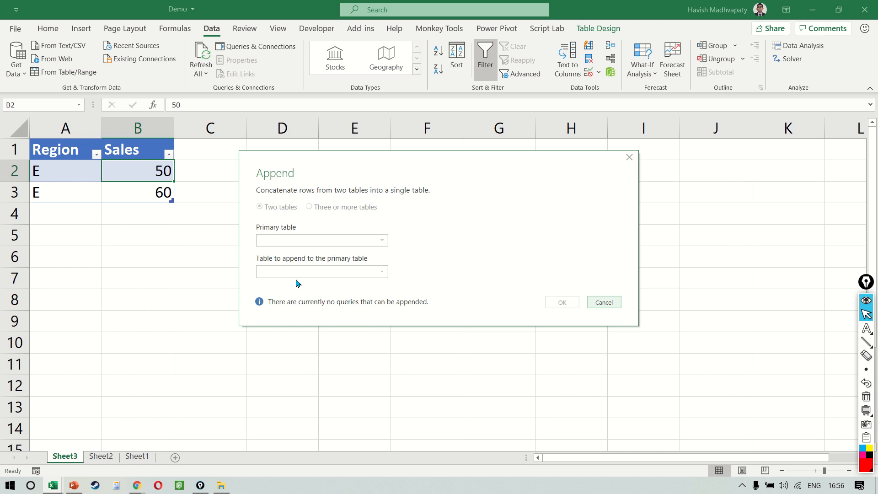
click(353, 244)
key(l)
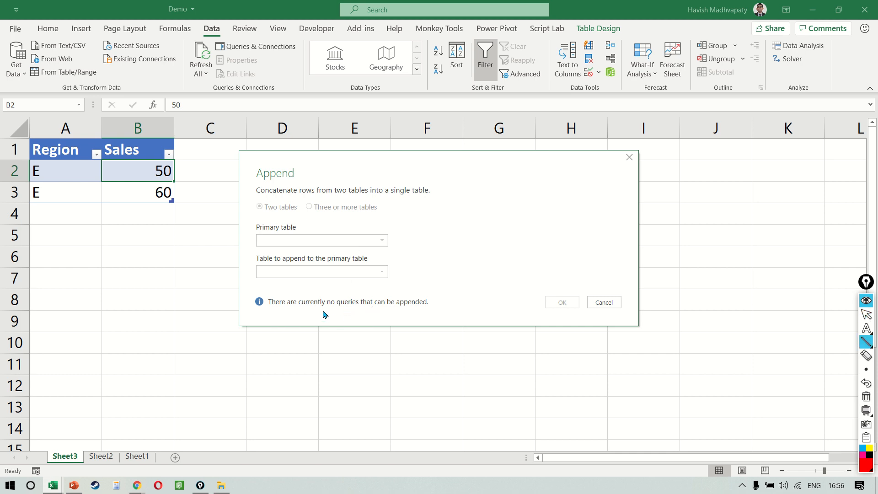
drag(322, 309, 361, 310)
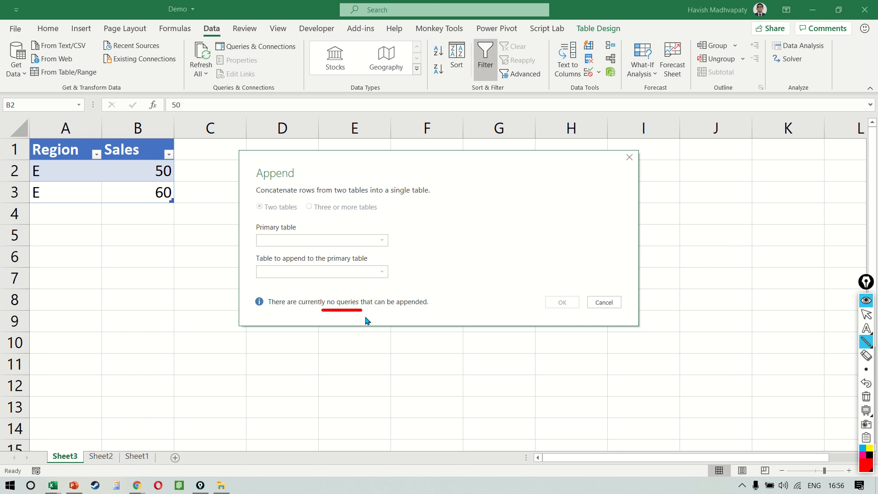
key(ctrl+shift+7)
key(ctrl+shift+2)
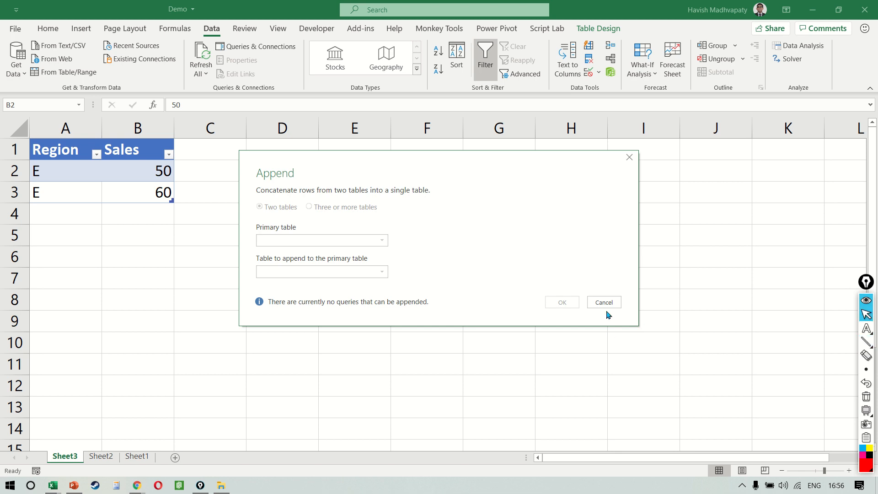
click(607, 302)
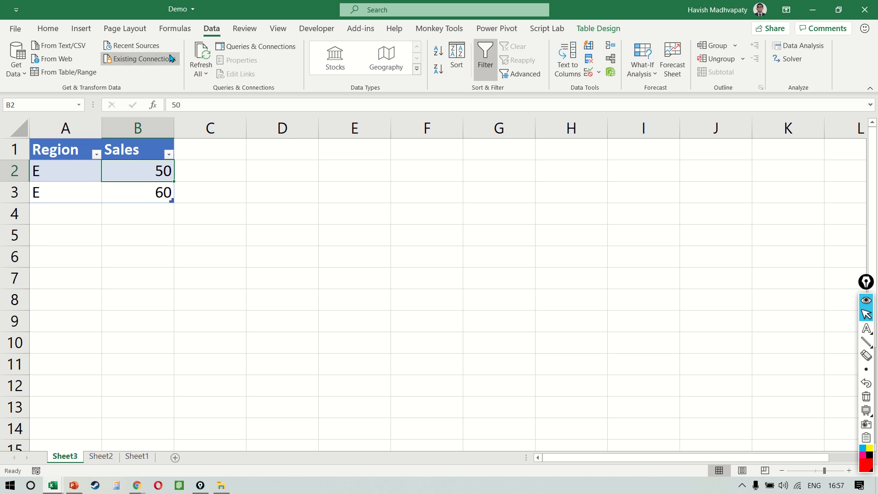
Bring the Sheet3 table into the Power Query Editor and temporarily frame the editor's title in red
click(83, 72)
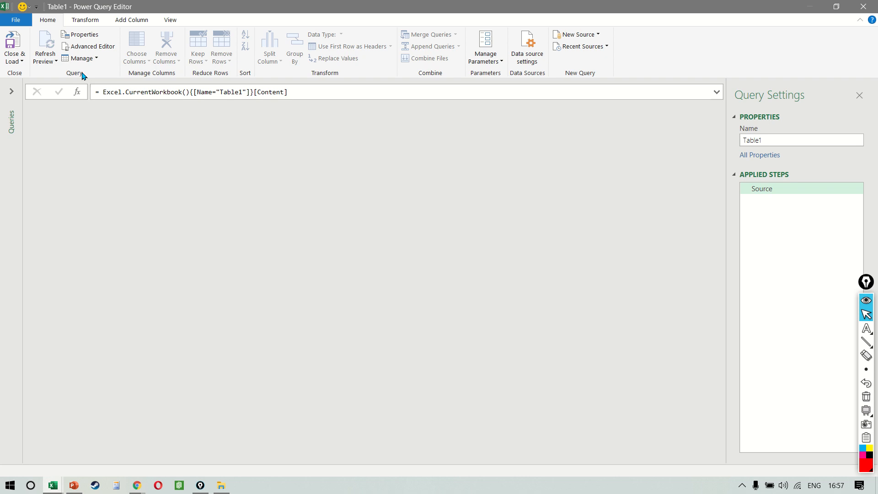
key(ctrl+shift+r)
drag(47, 5, 158, 24)
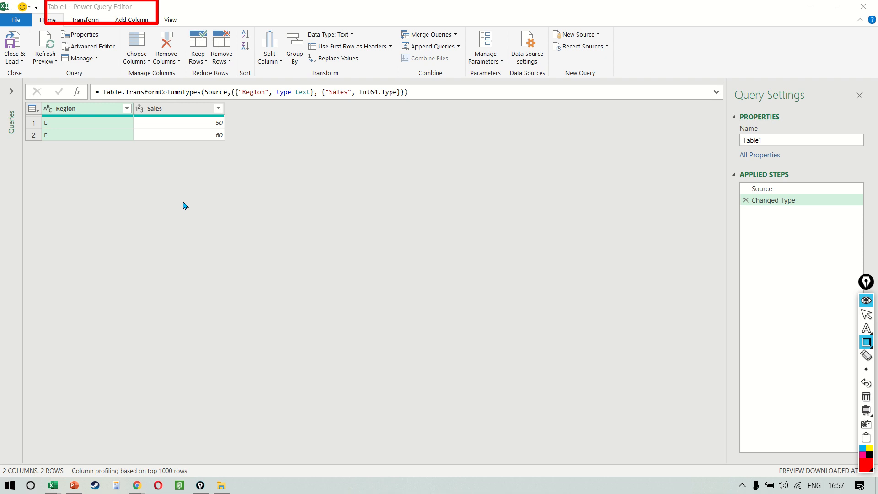
key(ctrl+shift+7)
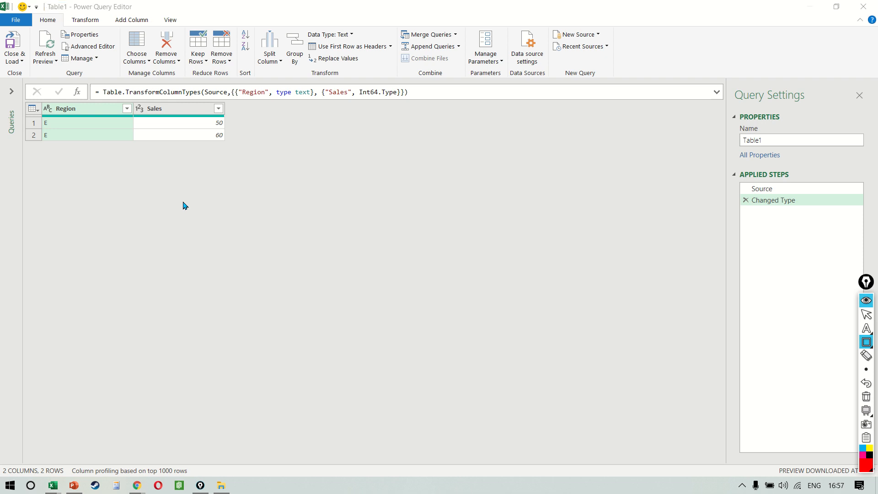
key(ctrl+shift+2)
Expand the list of queries and load the Table1 query to a new worksheet
click(8, 92)
click(7, 95)
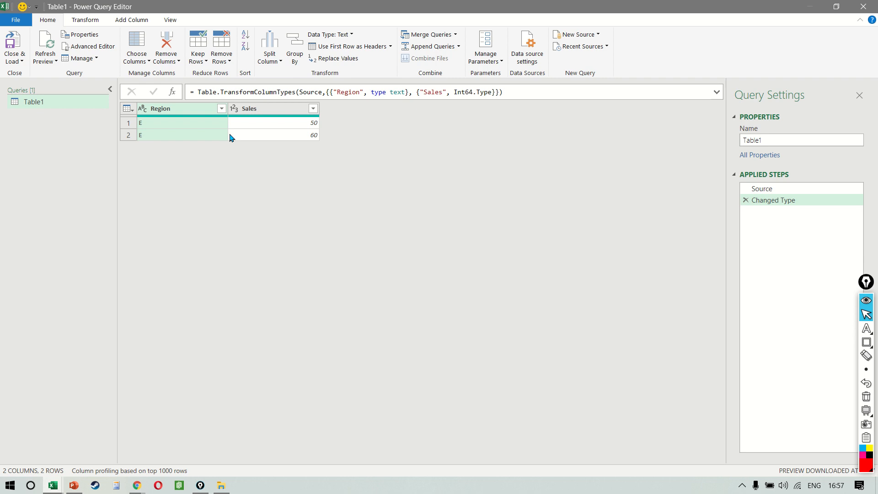
click(14, 47)
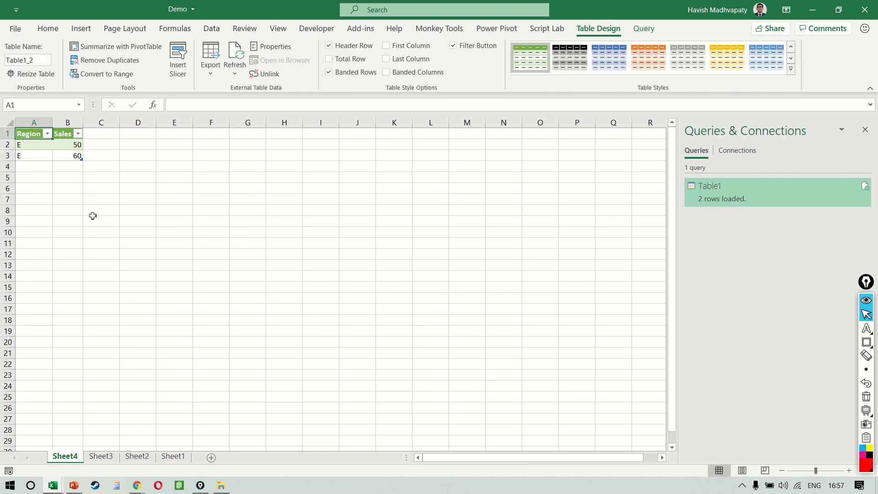
Create a Power Query query from the Sheet2 table and load it to a new worksheet
click(138, 456)
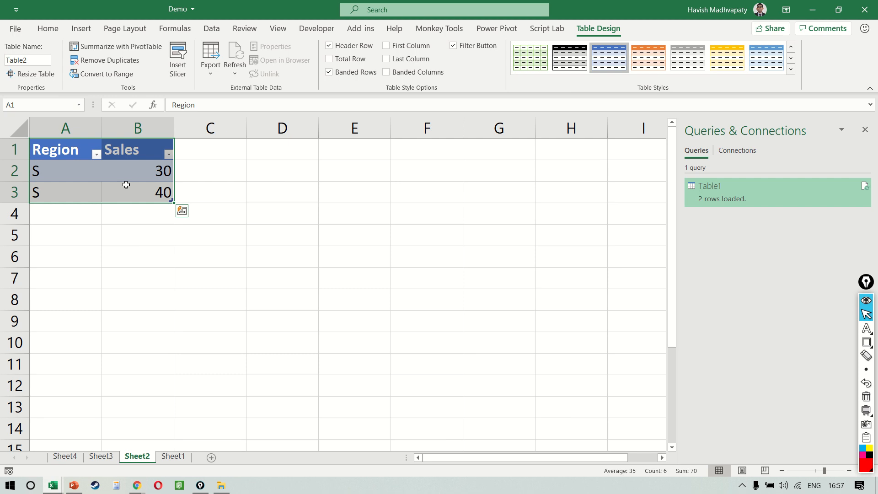
click(212, 29)
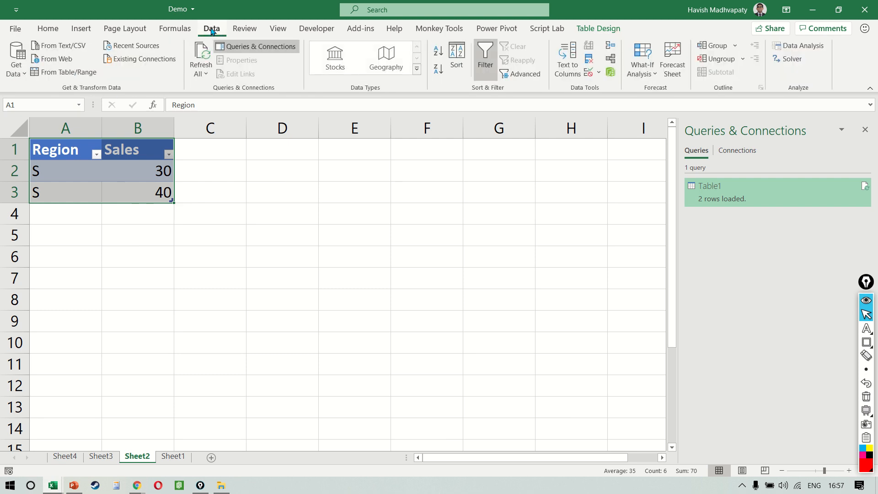
click(67, 72)
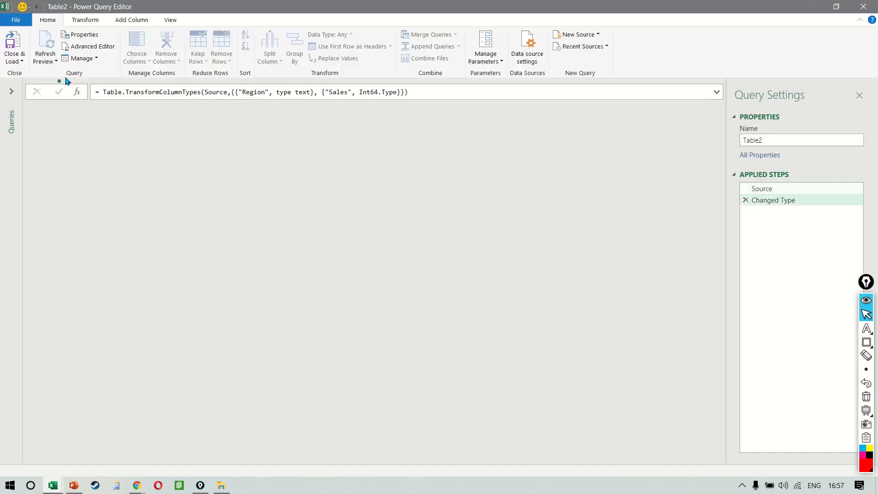
click(13, 46)
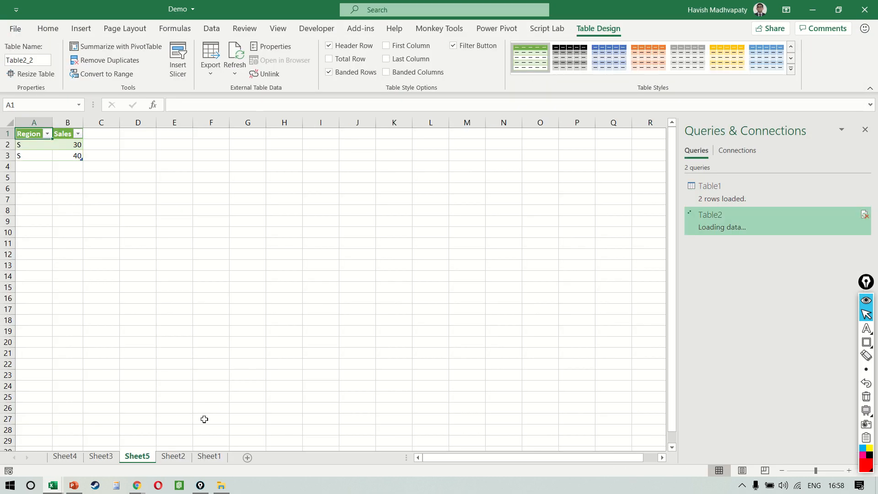
Create a query from the Sheet1 table, expand the list of queries, and load it to a new worksheet
click(208, 457)
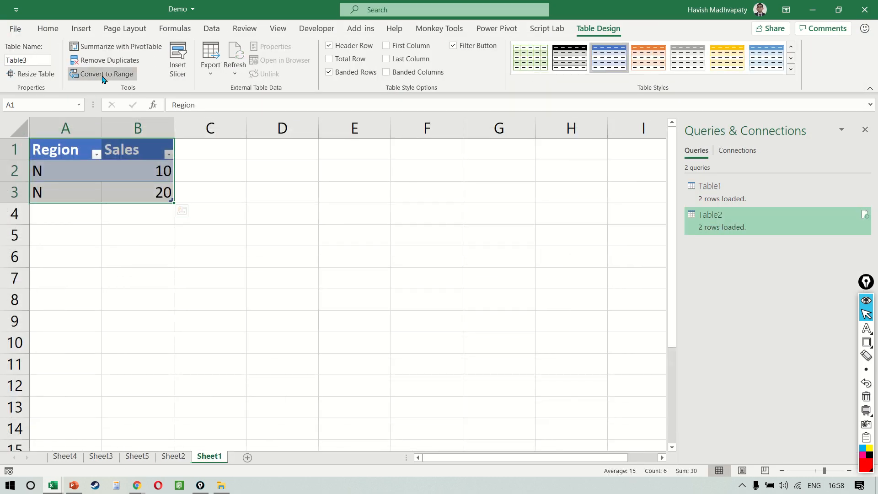
click(211, 29)
click(80, 74)
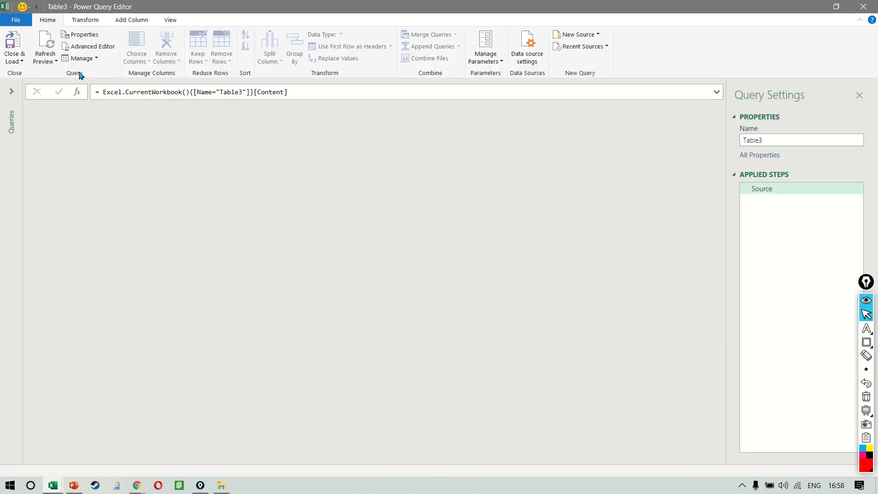
click(11, 92)
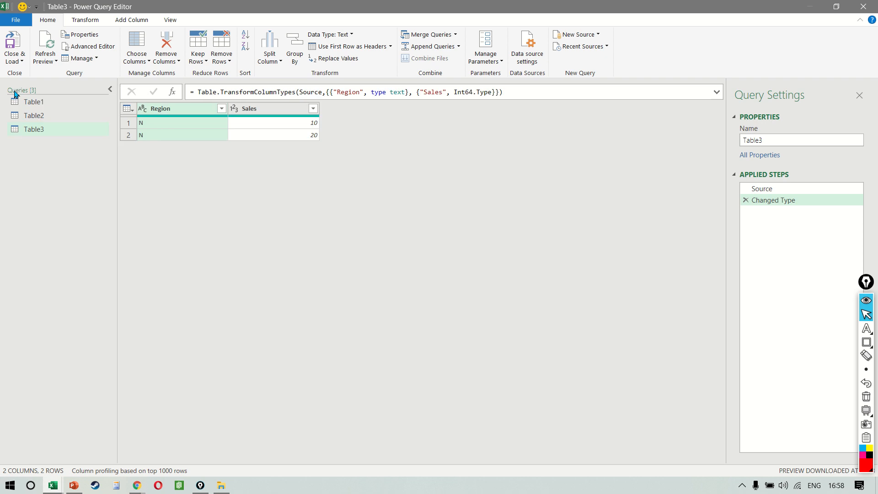
click(14, 43)
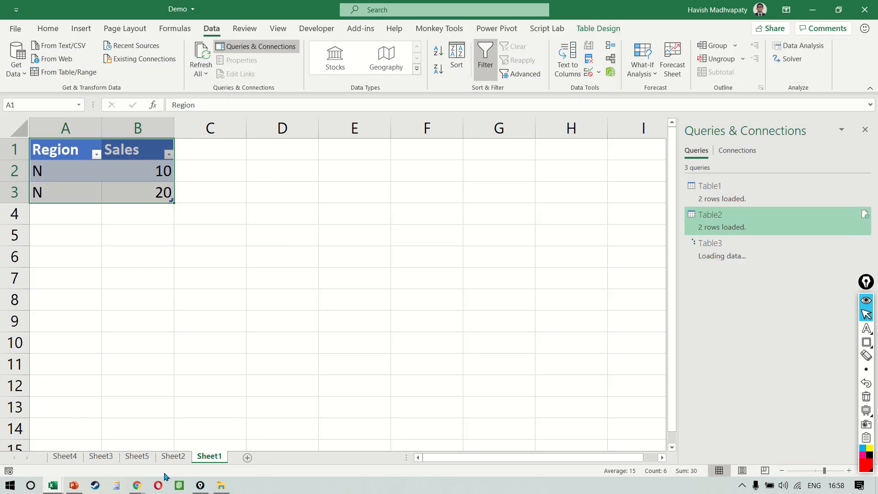
Look through the loaded and original tables from Sheet1 back to Sheet3, and return to Sheet1
click(246, 457)
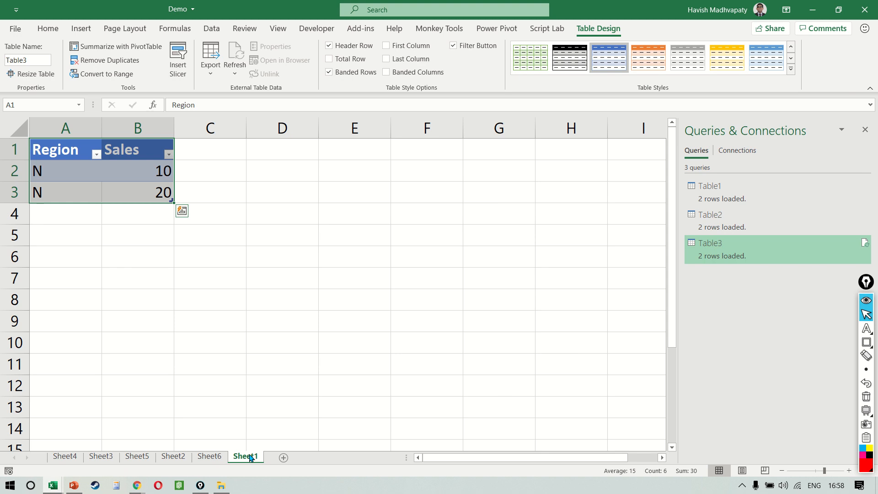
key(ctrl+Page_Up)
key(ctrl+Page_Up)
key(ctrl+Page_Up)
key(ctrl+Page_Up)
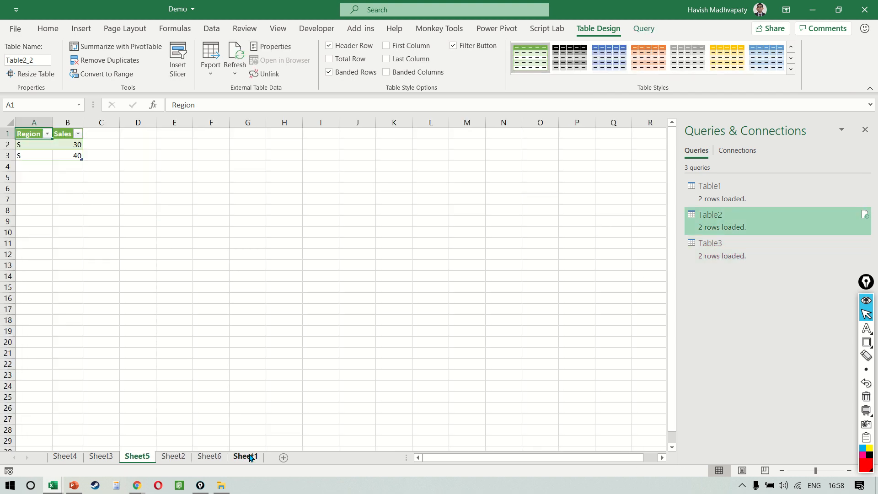
key(ctrl+Page_Up)
click(250, 457)
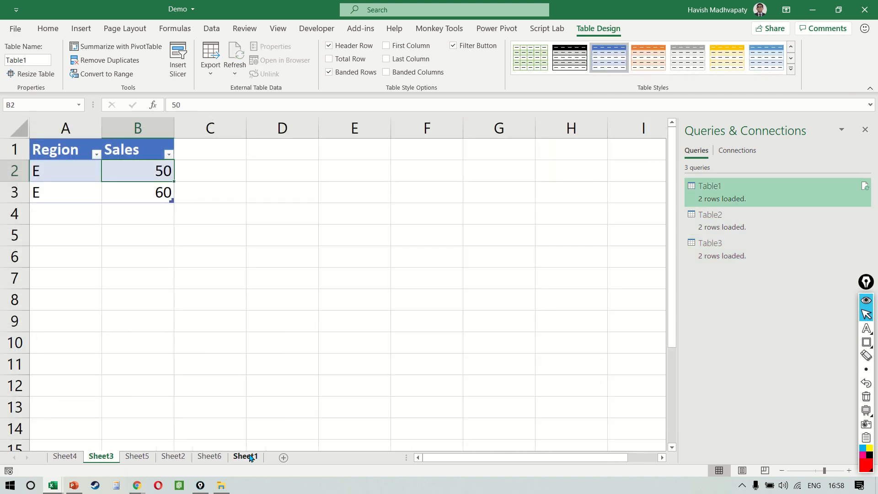
Append the Table1, Table2 and Table3 queries with the three or more tables option, and load the result to a new worksheet
click(203, 32)
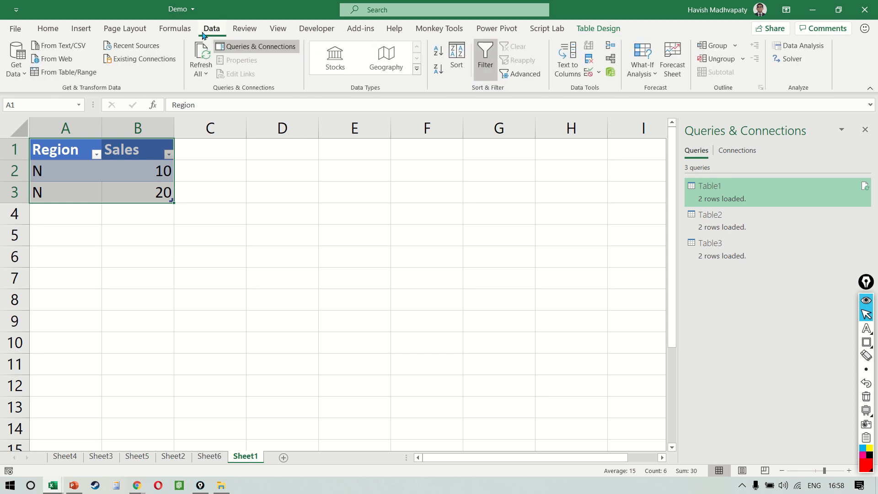
click(20, 73)
mouse_move(110, 256)
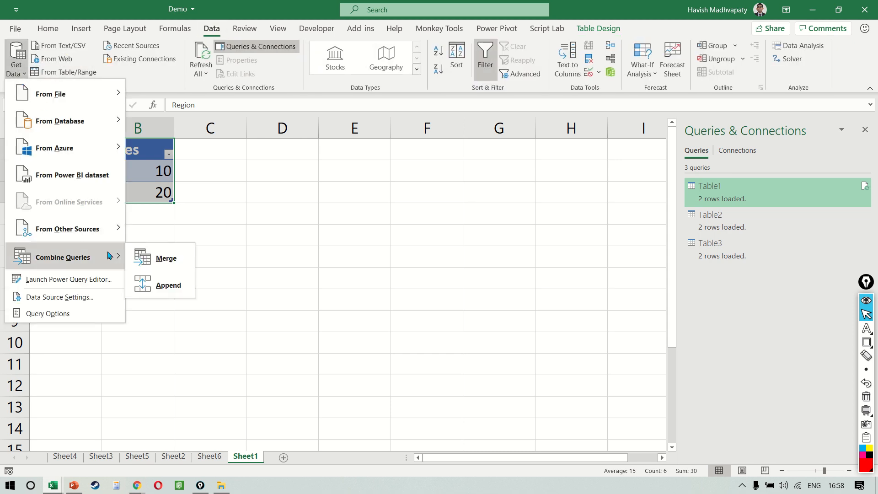
click(181, 292)
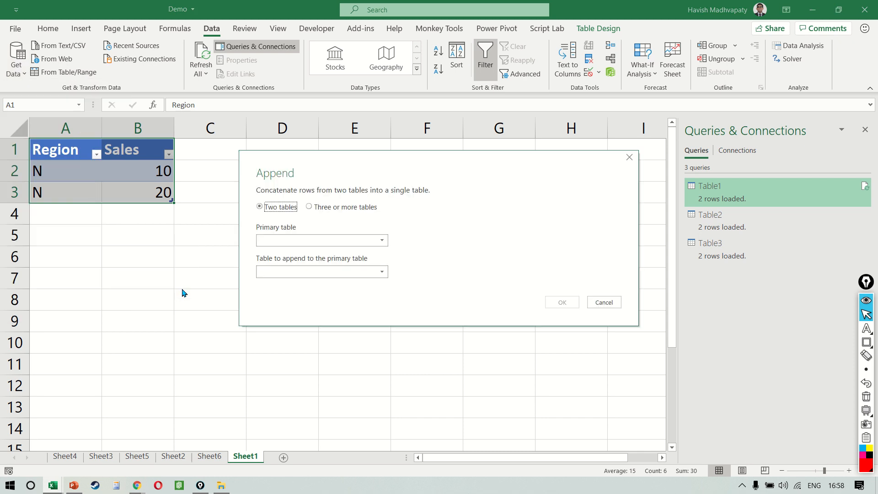
click(330, 210)
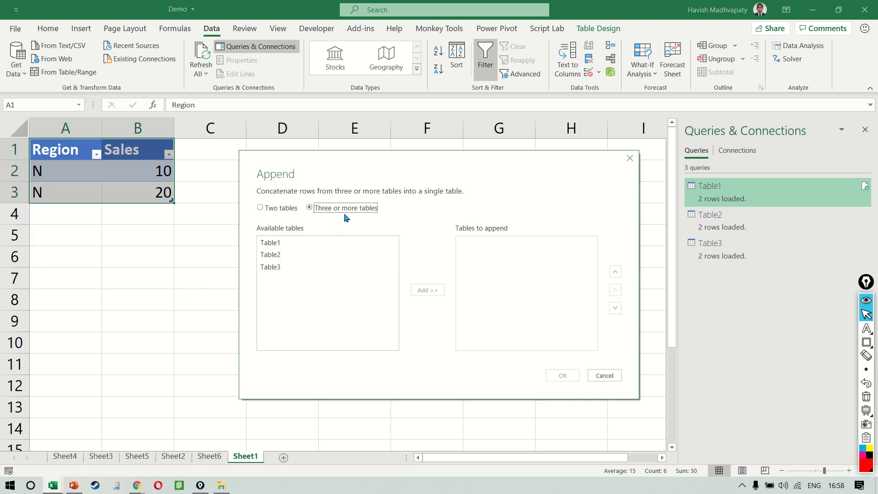
click(297, 242)
shift+click(297, 268)
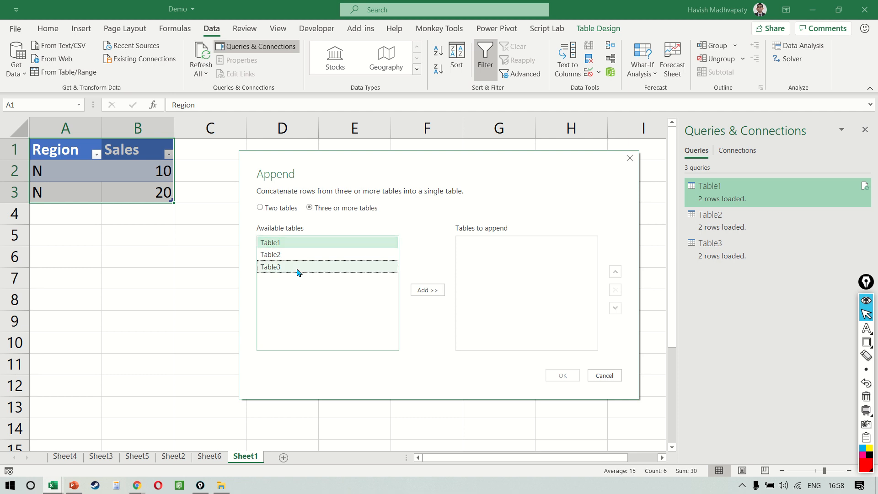
click(424, 291)
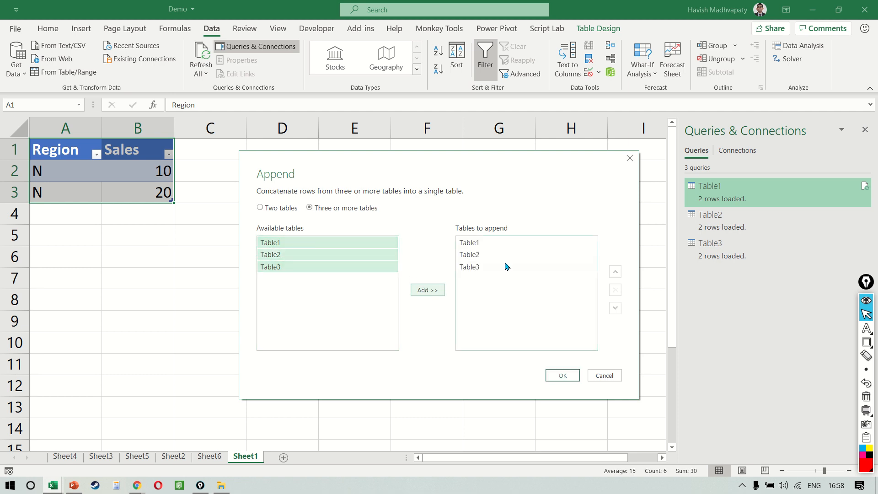
click(563, 376)
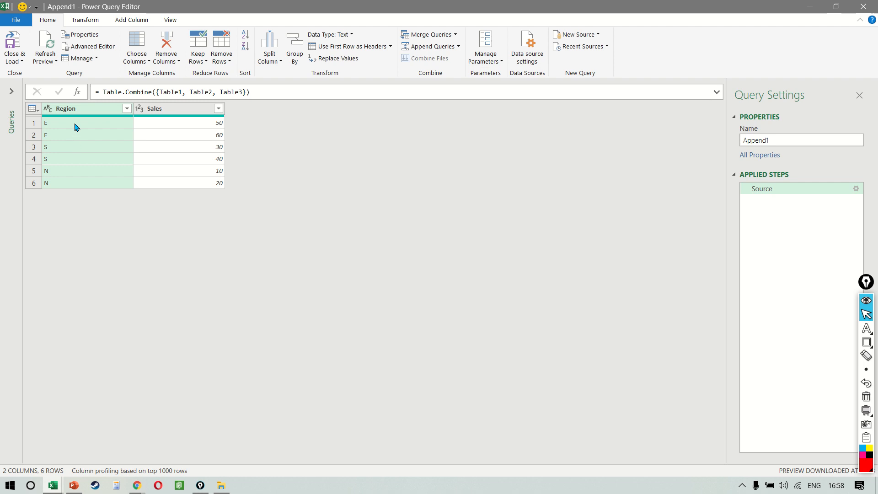
click(19, 41)
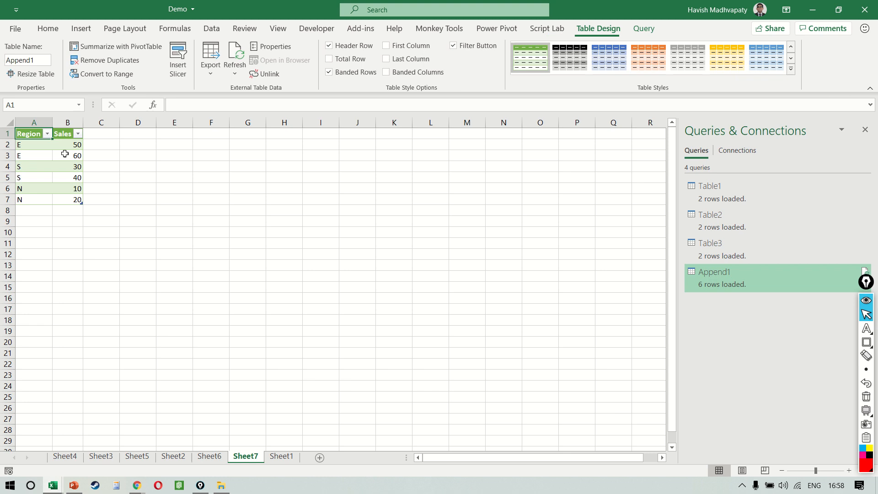
ctrl+scroll(57, 167, up, 2)
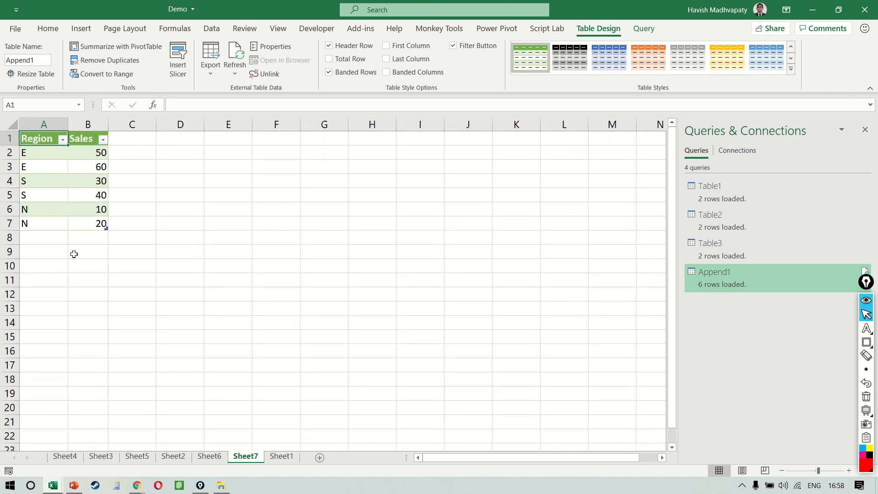
Delete the Sheet4 worksheet that holds the loaded output of the Table1 query
click(67, 457)
right_click(68, 458)
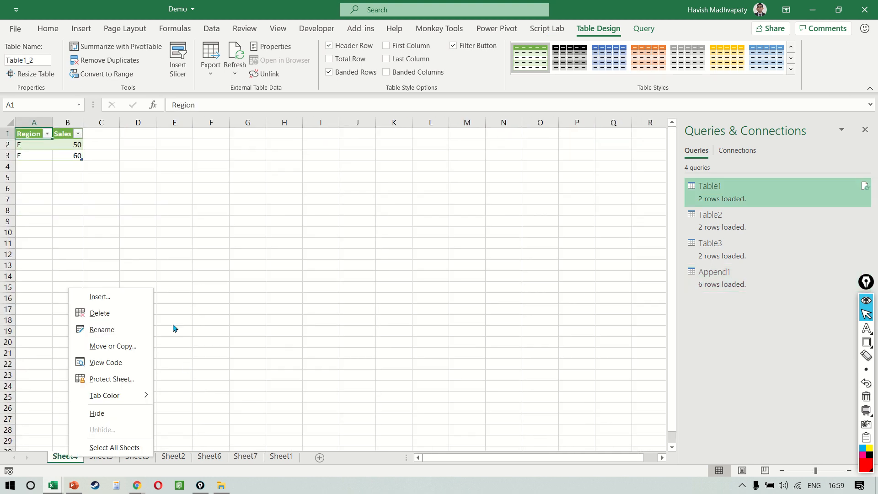
click(142, 323)
key(Return)
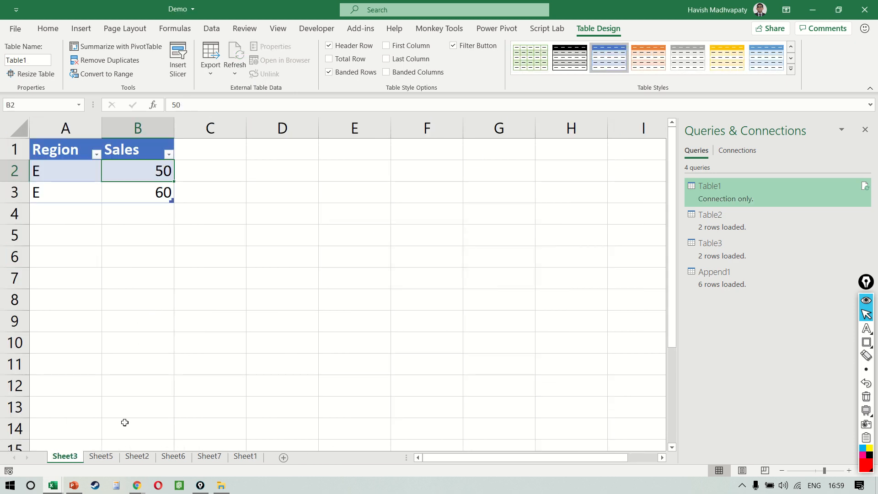
Delete the Sheet5 worksheet that holds the loaded output of the Table2 query
click(136, 458)
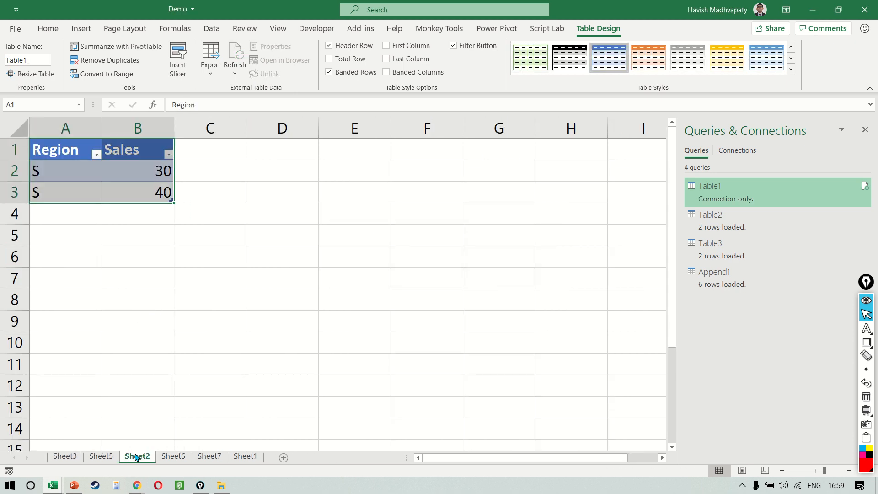
click(109, 458)
right_click(109, 457)
click(137, 309)
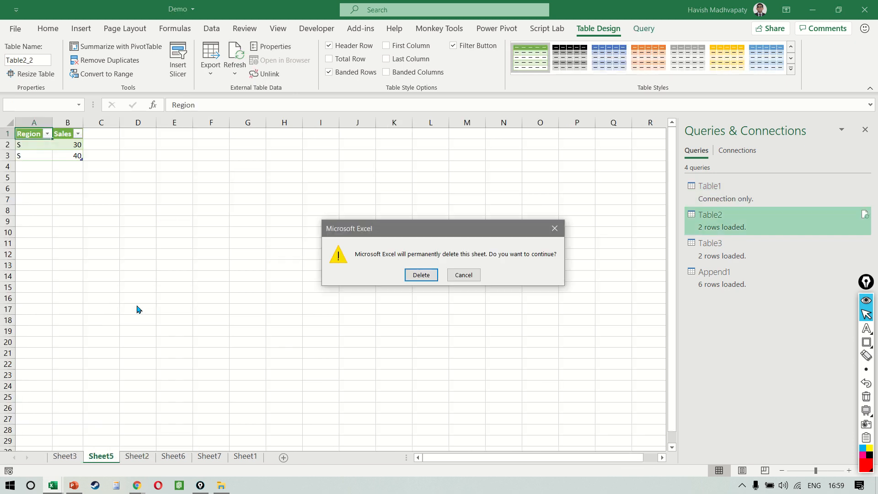
key(Return)
Delete the Sheet6 worksheet that holds the loaded output of the Table3 query
click(167, 459)
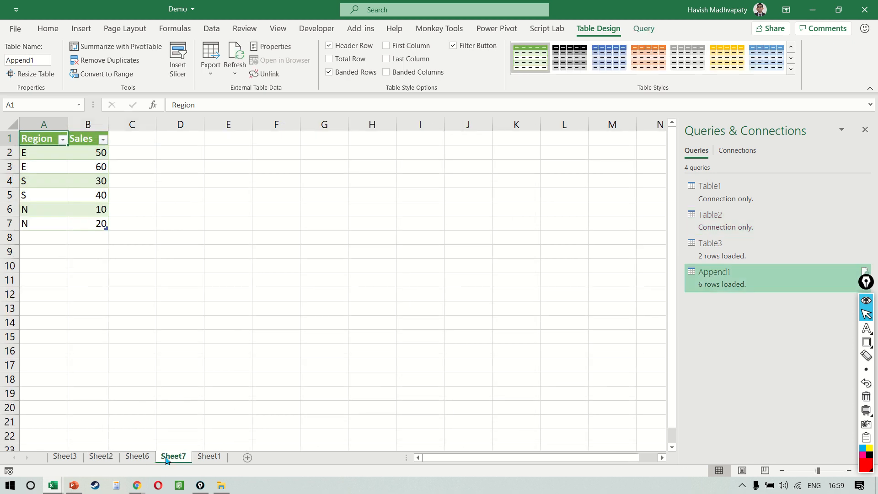
right_click(167, 460)
click(215, 461)
click(211, 458)
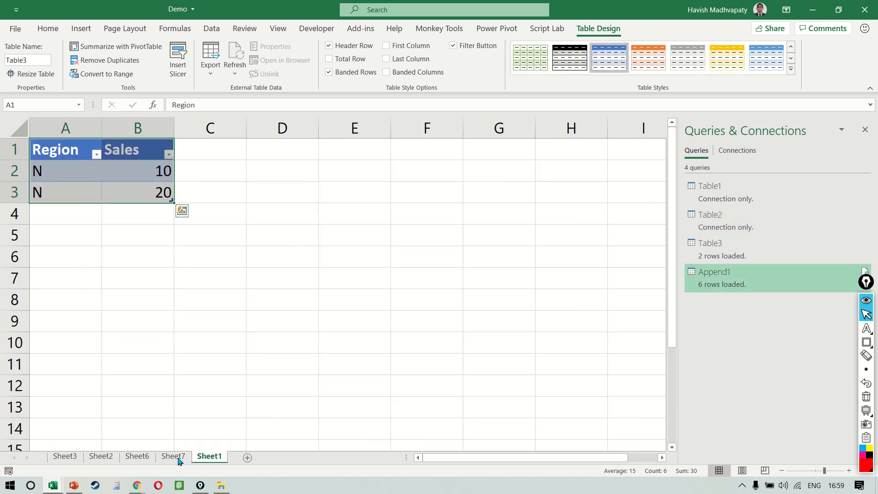
click(144, 461)
right_click(144, 462)
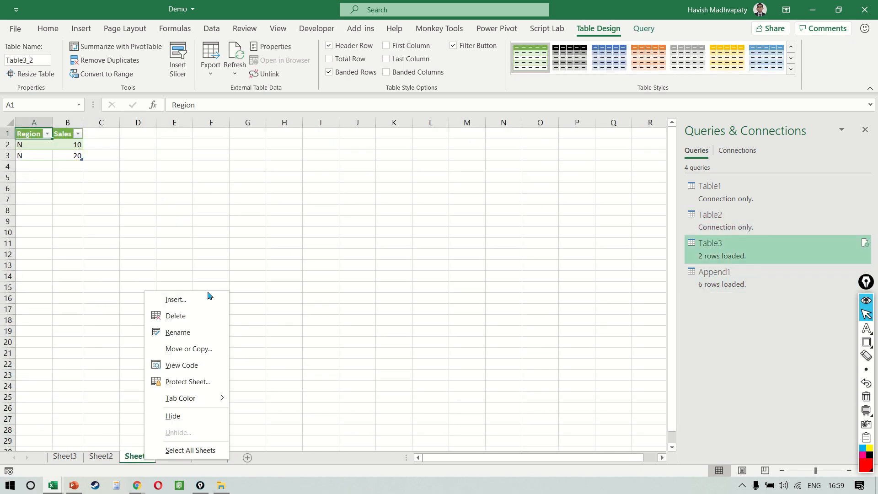
click(195, 315)
key(Return)
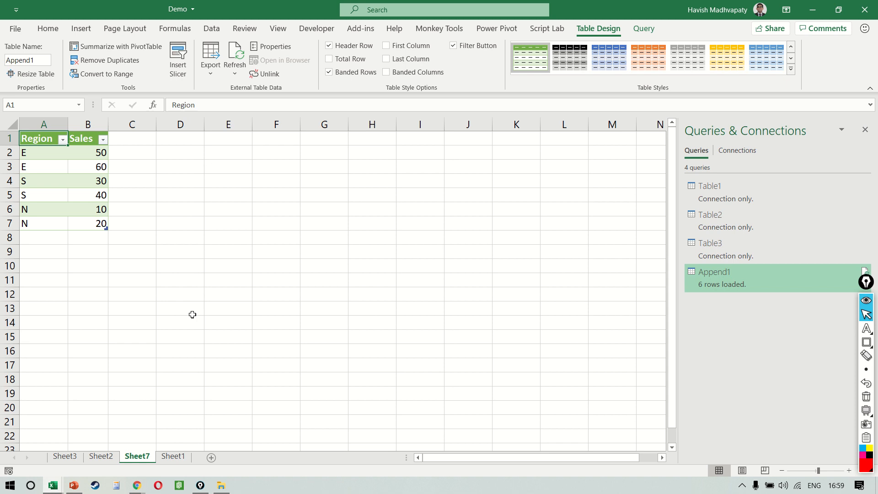
Move the Sheet7 worksheet with the appended table behind Sheet1 and rename it FINAL
key(ctrl+Page_Up)
key(ctrl+Page_Up)
key(ctrl+Page_Down)
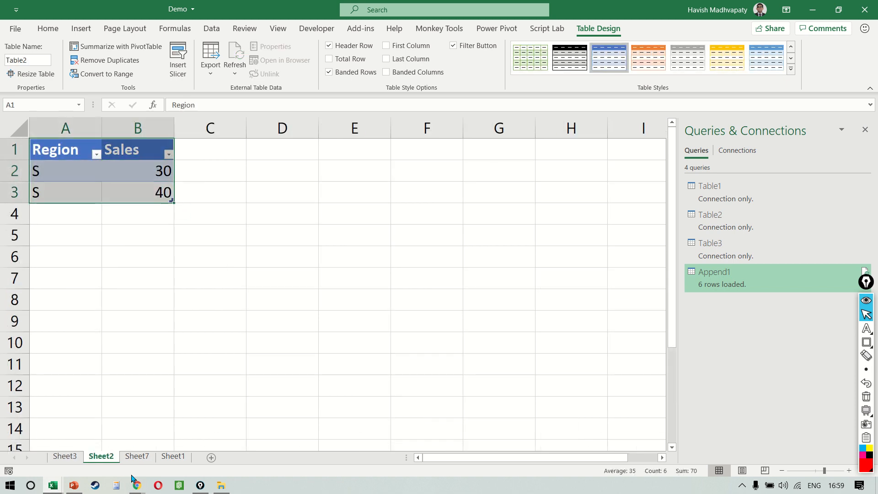
key(ctrl+Page_Down)
key(ctrl+Page_Down)
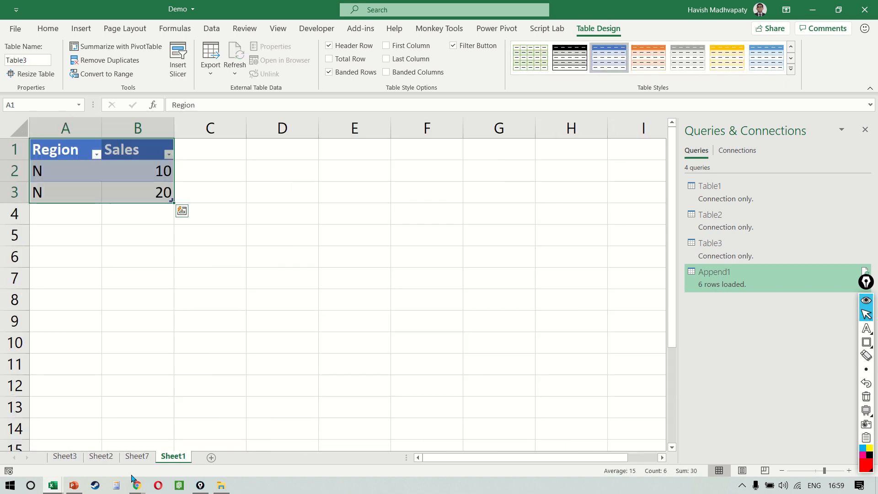
key(ctrl+Page_Up)
drag(135, 456, 203, 457)
double_click(173, 457)
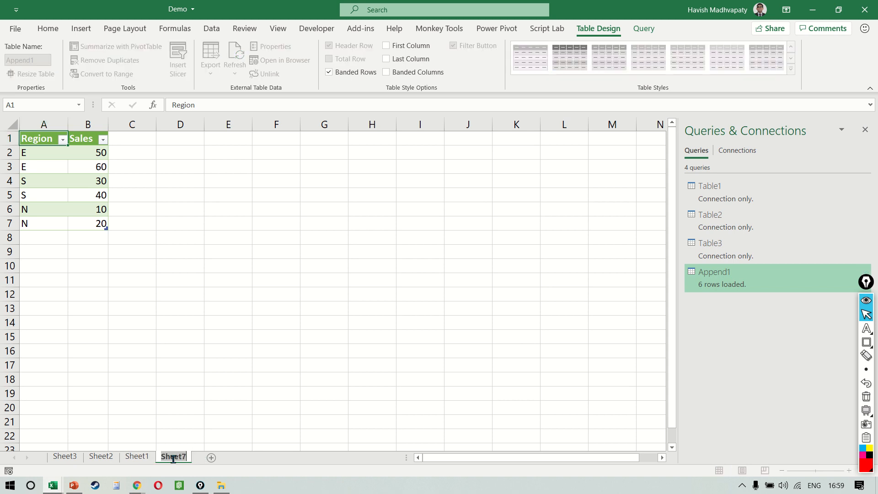
text(FINAL)
key(Return)
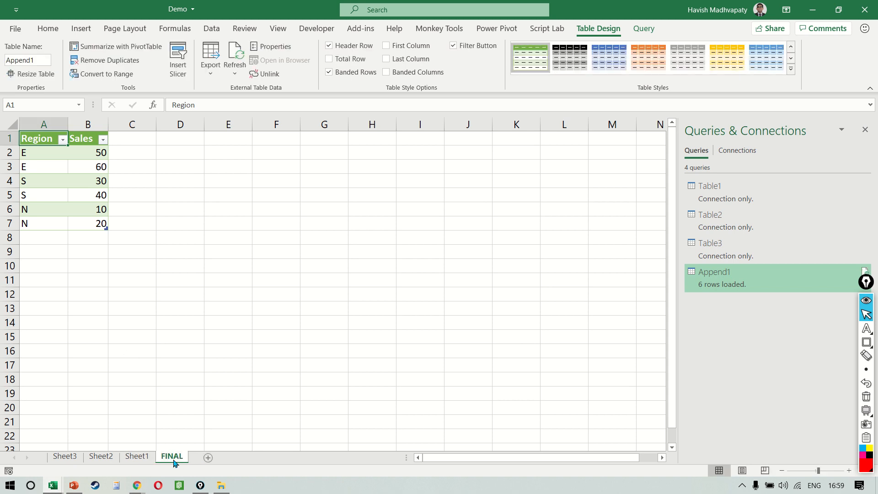
Add a new row to the table on Sheet3 with region E and sales 70
click(51, 197)
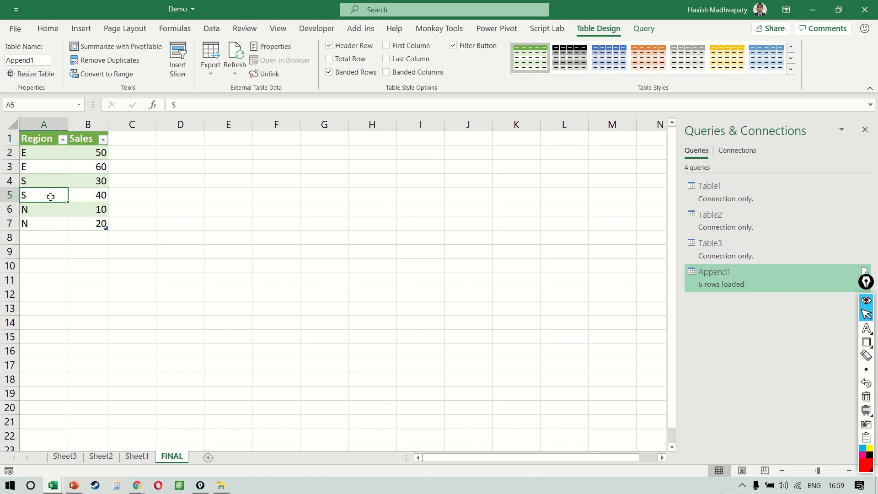
key(ctrl+Page_Up)
key(ctrl+Page_Up)
key(ctrl+Page_Up)
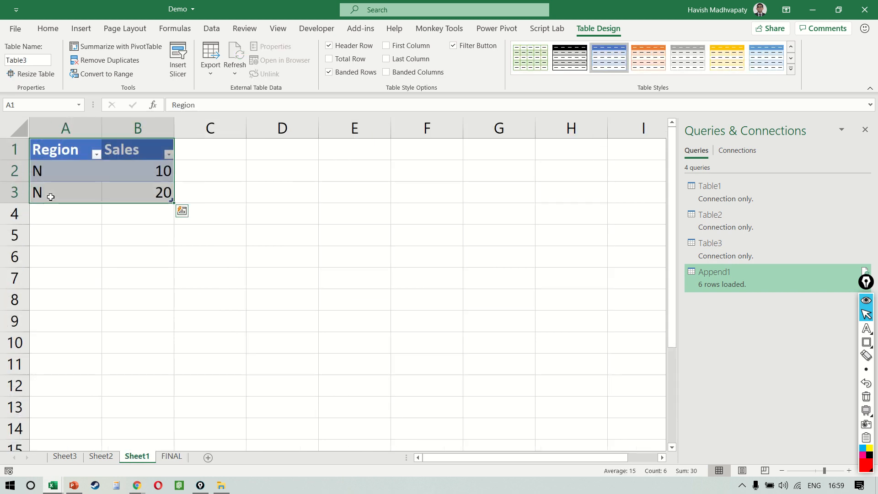
click(50, 197)
key(Right)
key(Tab)
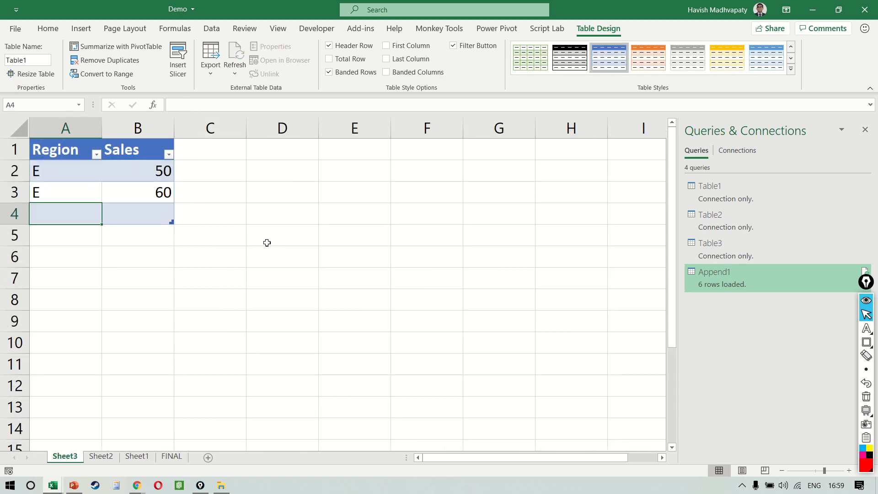
text(E)
key(Tab)
text(70)
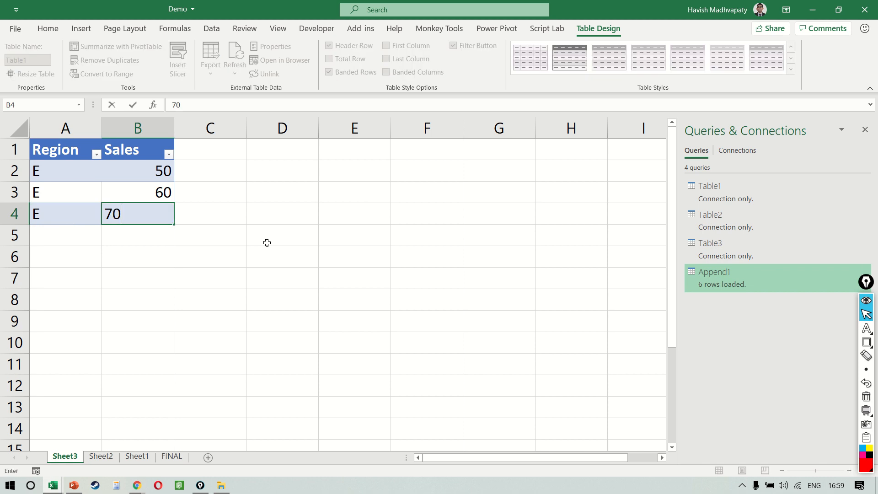
key(Return)
Add a new row to the table on Sheet2 with region S and sales 50
key(ctrl+Page_Down)
key(ctrl+End)
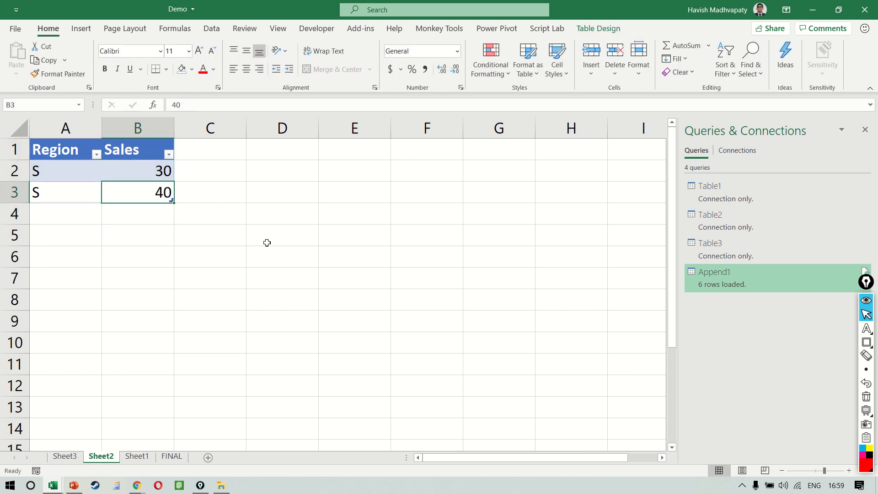
key(Tab)
text(S)
key(Tab)
text(50)
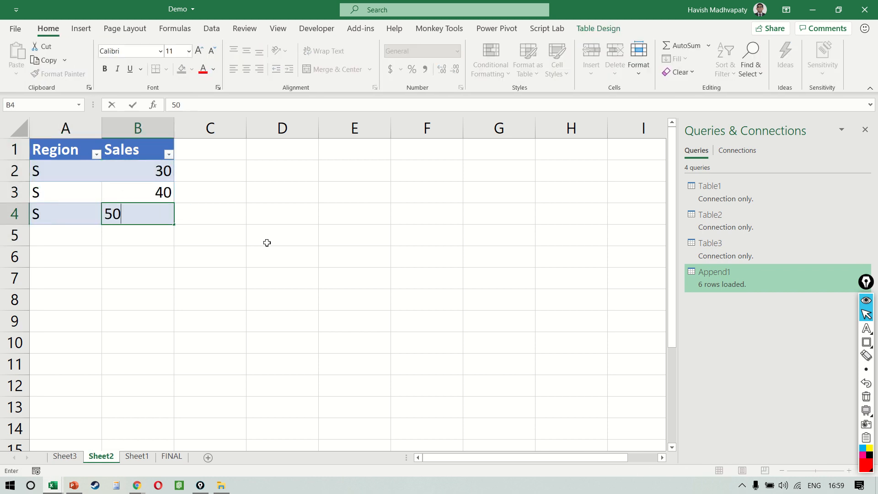
key(Return)
Add two rows to the table on Sheet1, both with region N, with sales of 30 and 40
key(ctrl+Page_Down)
key(ctrl+End)
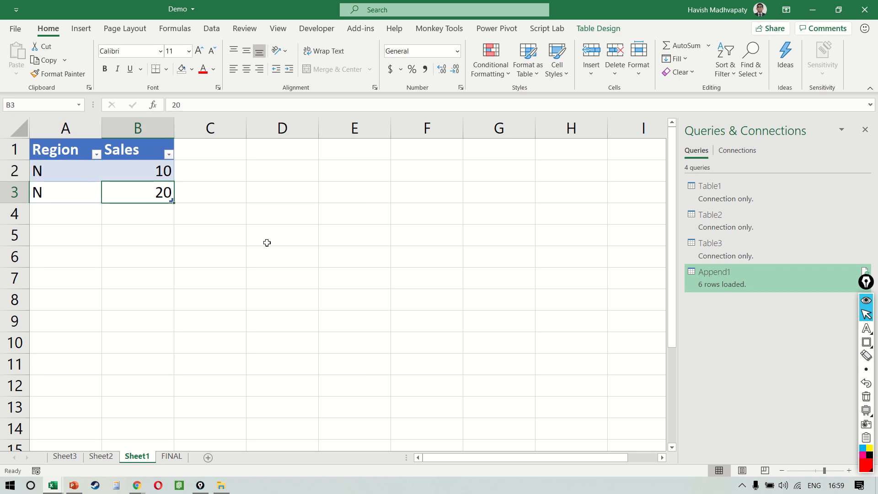
key(Tab)
key(Tab)
key(Tab)
key(Up)
text(N)
key(Down)
text(N)
key(Up)
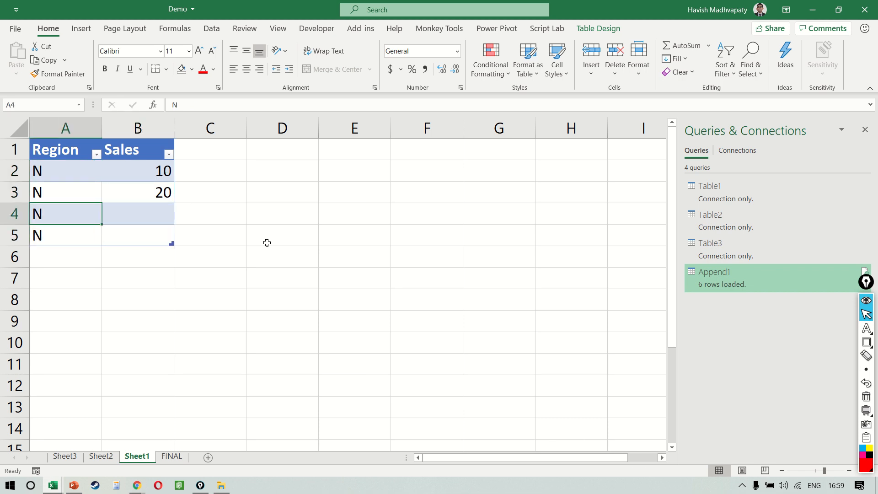
key(Right)
text(30)
key(Return)
text(40)
key(Return)
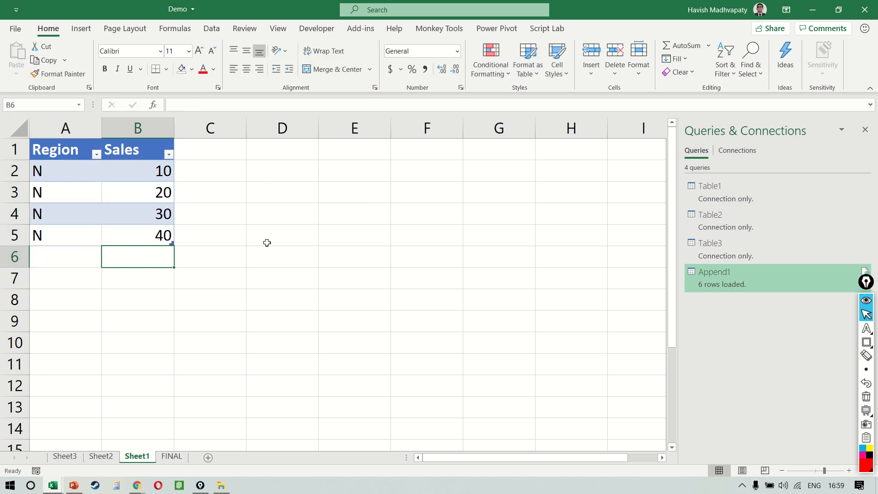
Refresh the appended table on the FINAL sheet to load the added rows, and select all its data rows
key(ctrl+Page_Down)
click(73, 198)
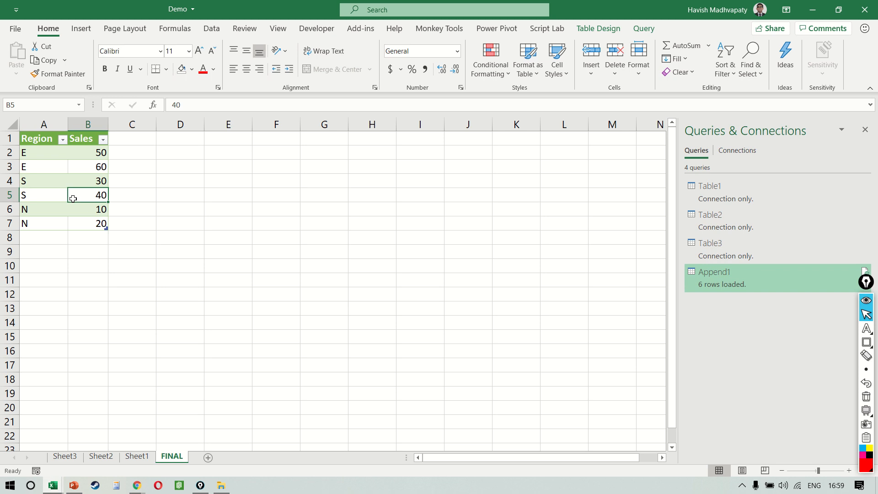
right_click(82, 202)
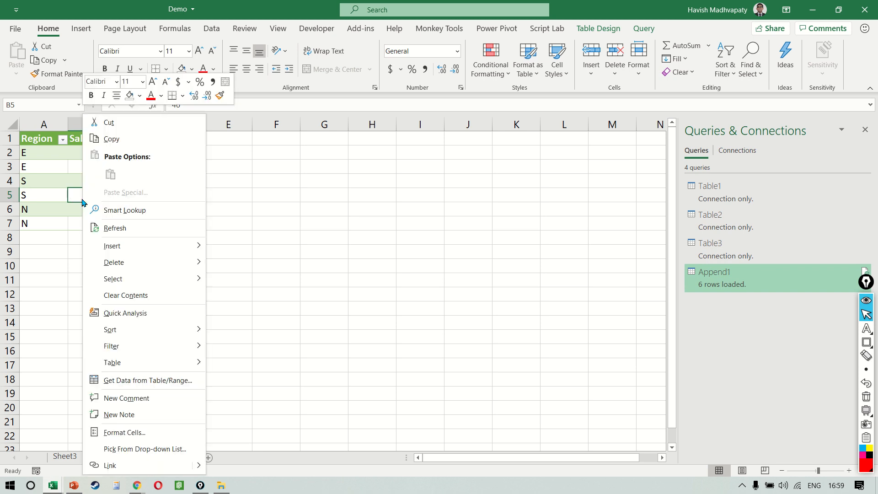
click(179, 236)
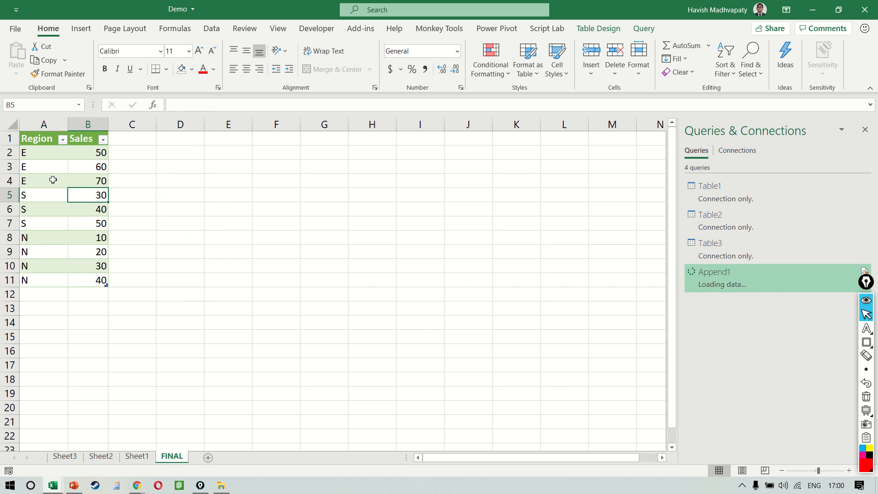
drag(43, 152, 97, 280)
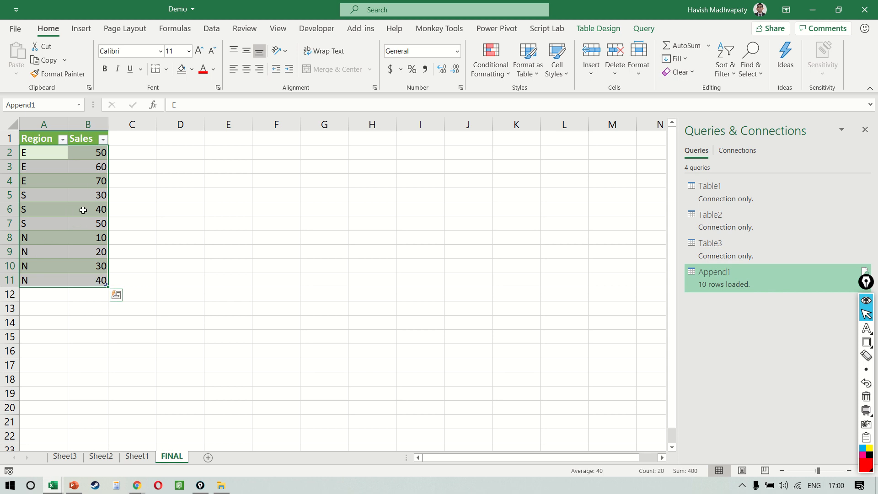
Change the sales value in the first data row of the Sheet3 table to 10
key(ctrl+Page_Up)
key(ctrl+Page_Up)
key(ctrl+Page_Up)
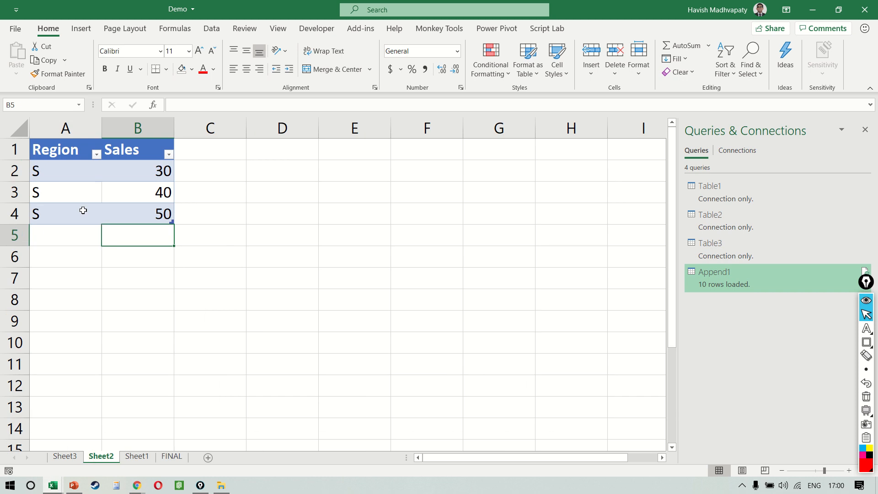
click(177, 180)
key(Left)
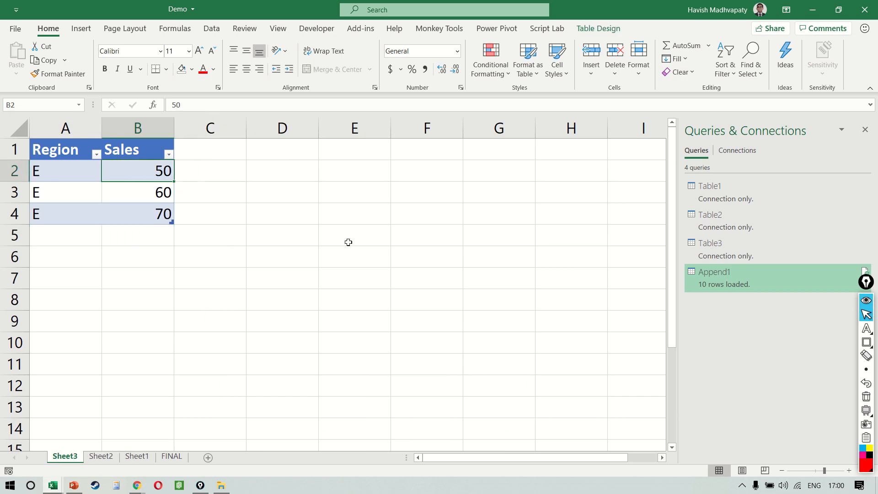
text(10)
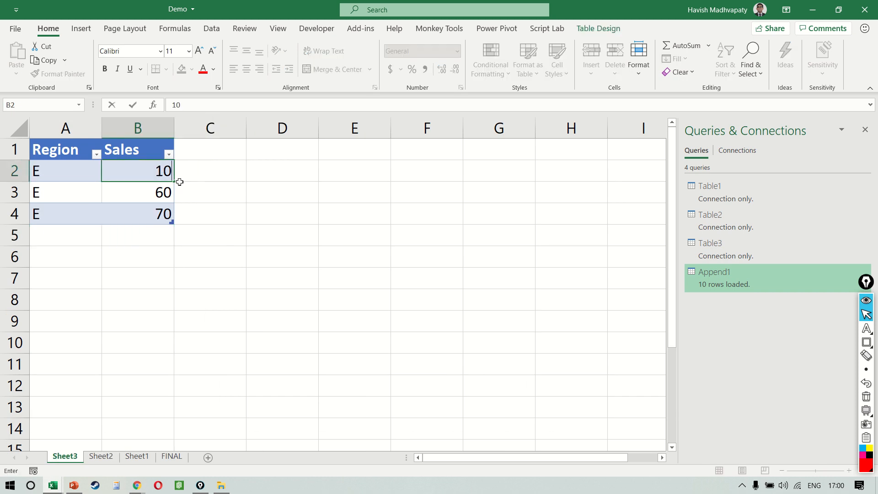
key(Return)
Refresh the appended table on the FINAL sheet to update the edited sales value, and select its first data row
key(ctrl+Page_Down)
key(ctrl+Page_Down)
key(ctrl+Page_Down)
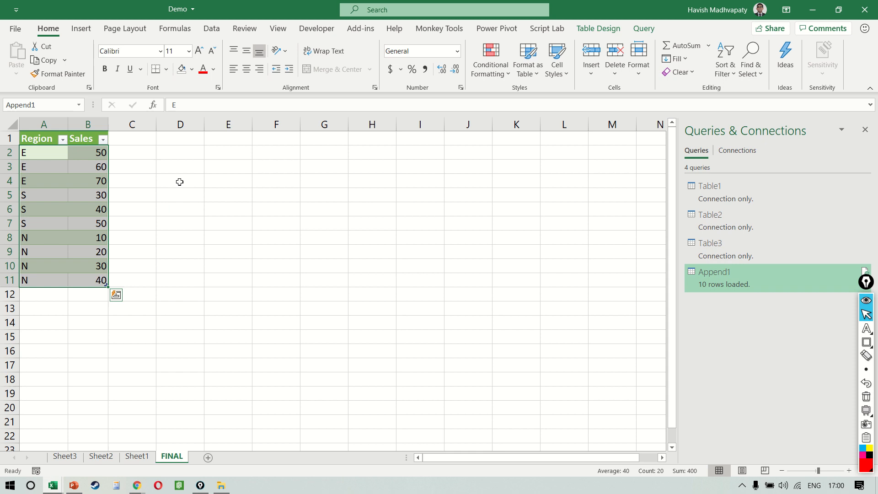
right_click(31, 238)
click(126, 229)
click(85, 159)
key(shift+Left)
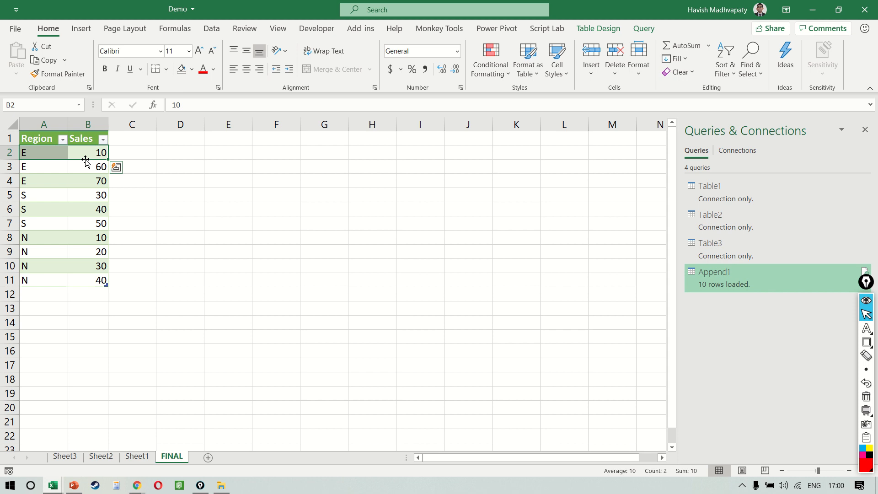
Delete the first two data rows of the table on Sheet1
click(136, 456)
click(117, 183)
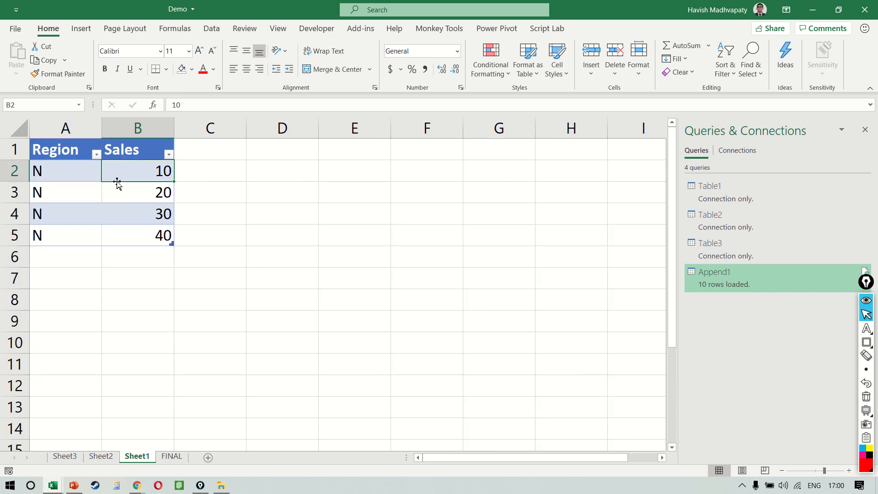
key(shift+Down)
key(shift+Left)
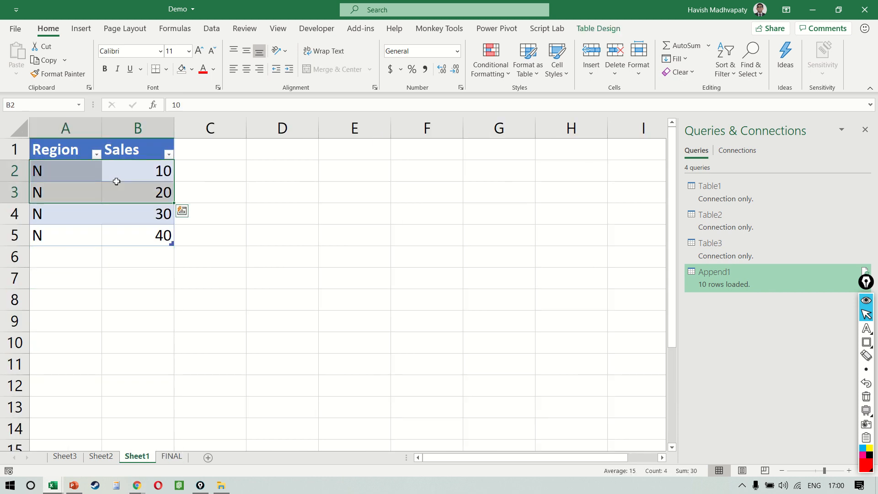
key(ctrl+minus)
key(ctrl+q)
key(Right)
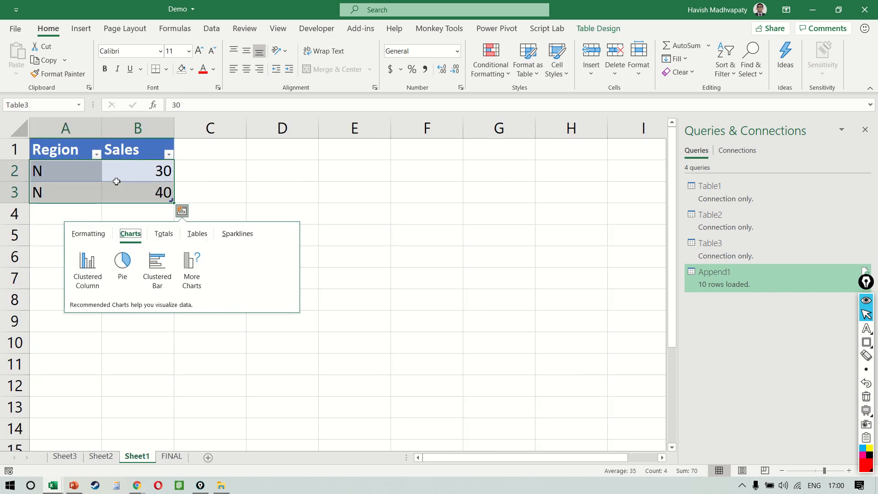
key(Escape)
Refresh the appended table on the FINAL sheet to drop the rows deleted from Sheet1
key(ctrl+Page_Down)
click(106, 196)
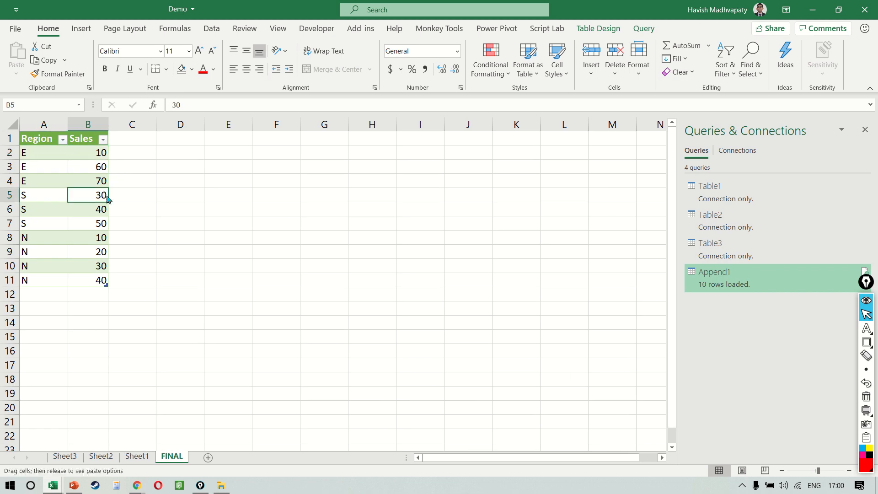
right_click(101, 198)
click(163, 231)
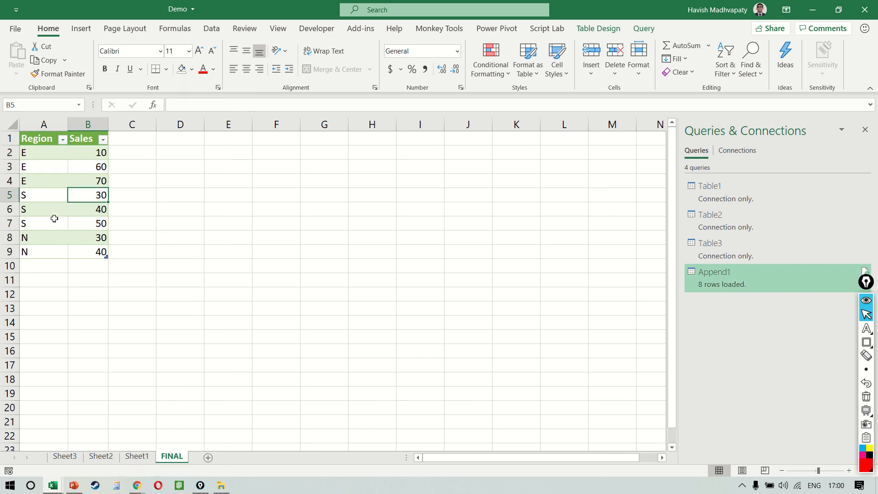
Close the Queries & Connections pane and select the sales cell in the third data row of the appended table
drag(55, 237, 85, 251)
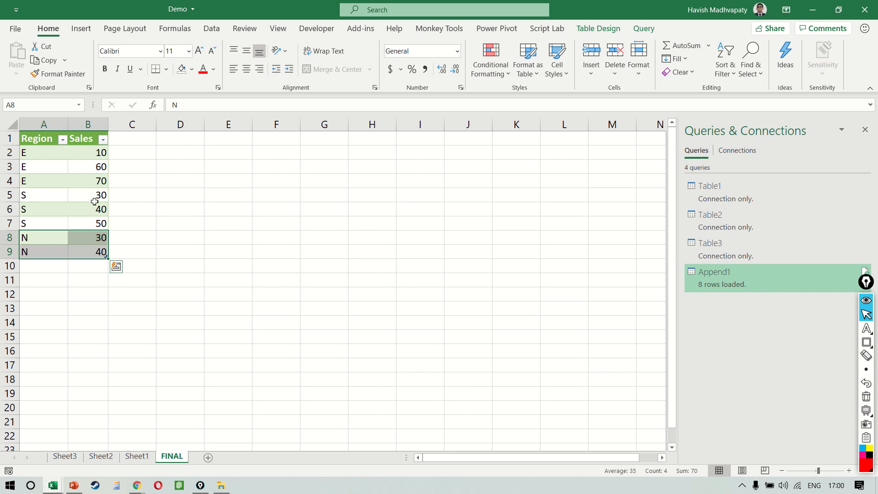
click(865, 129)
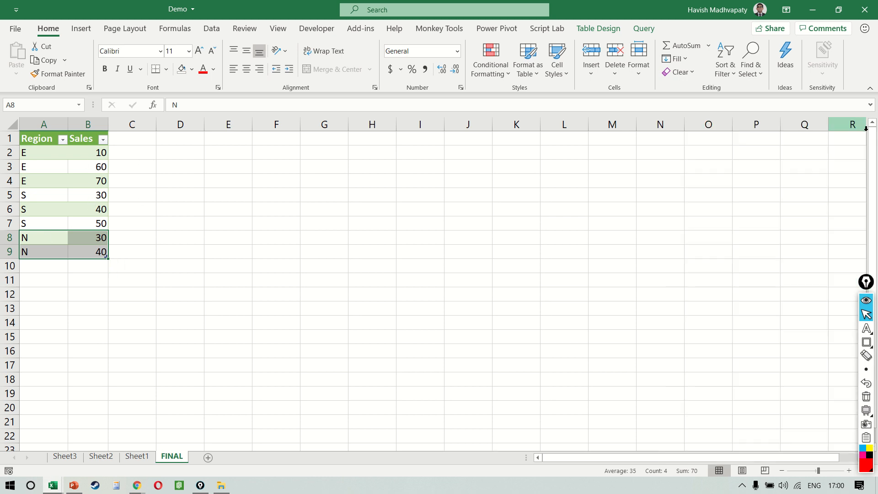
click(96, 178)
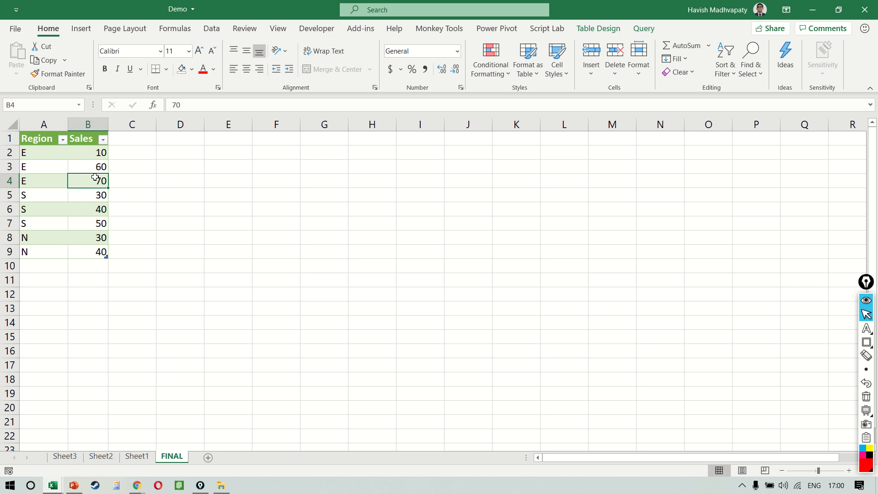
right_click(95, 177)
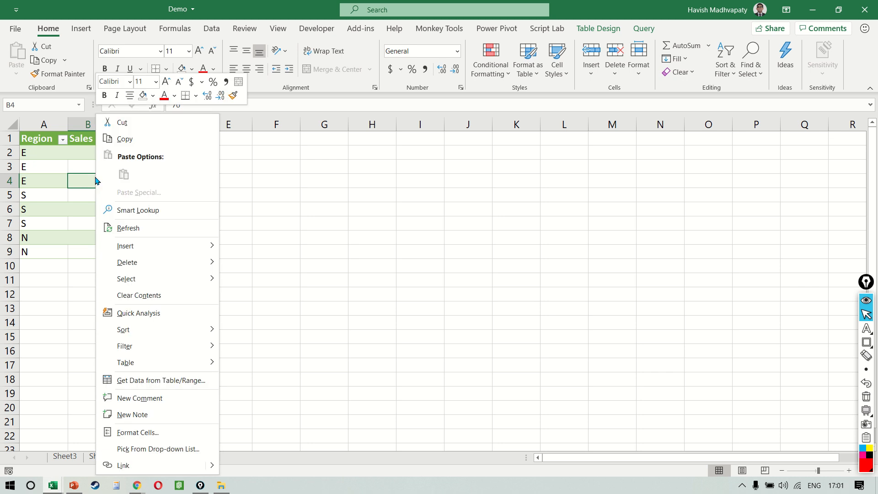
mouse_move(200, 362)
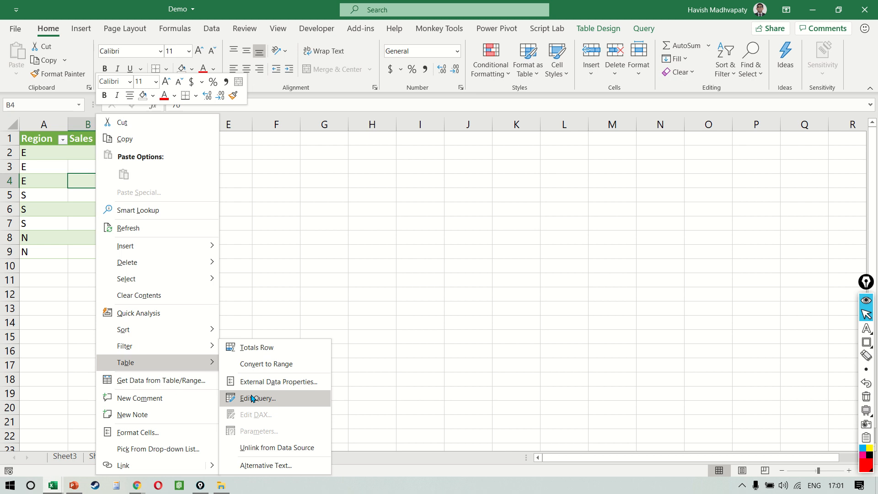
key(Escape)
key(Escape)
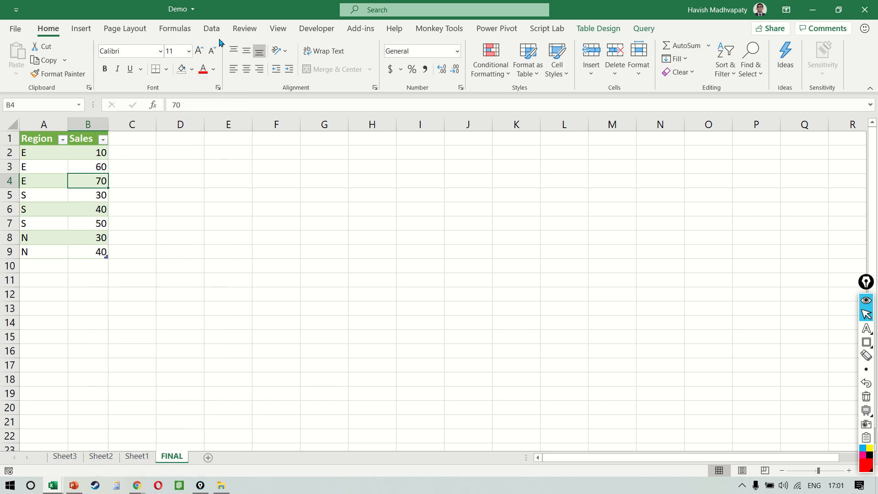
Launch the Power Query Editor for the workbook's queries
click(210, 29)
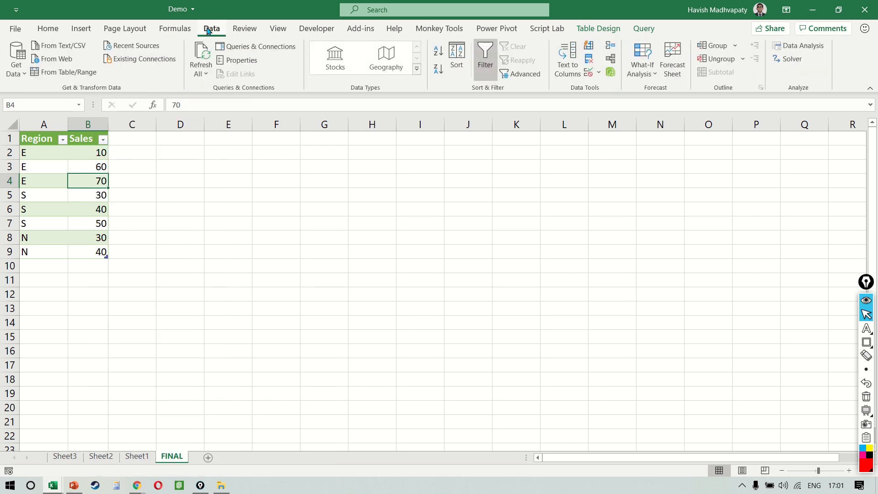
click(22, 67)
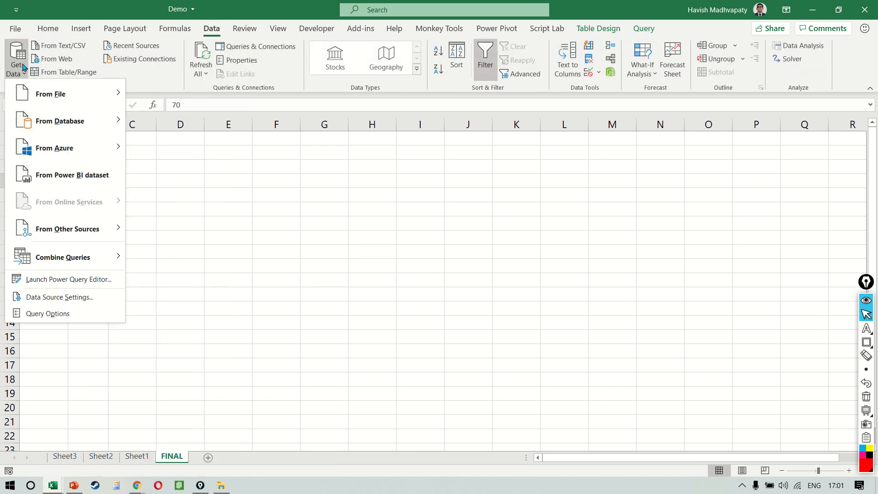
click(96, 287)
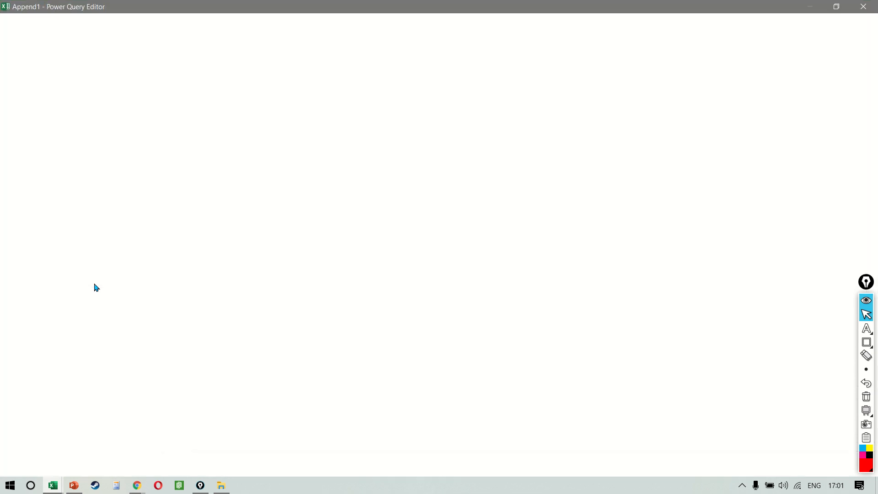